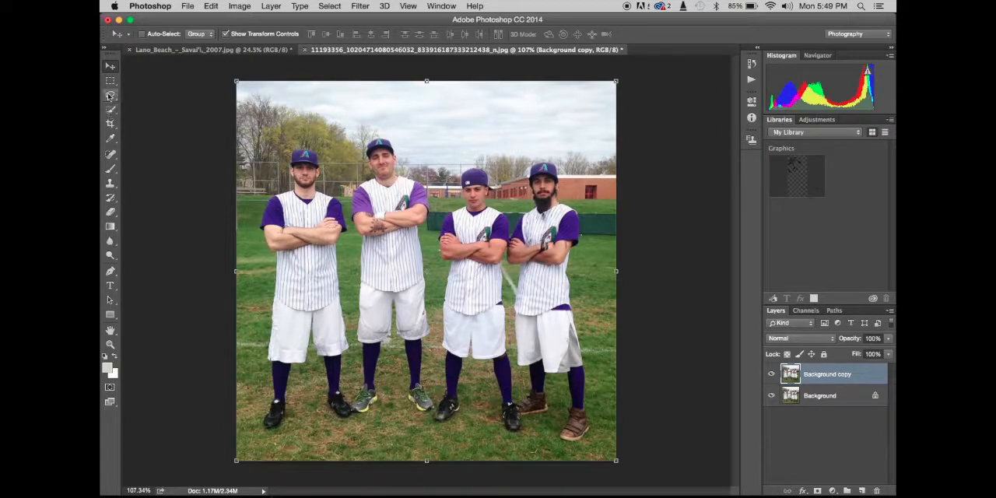
left_click(110, 94)
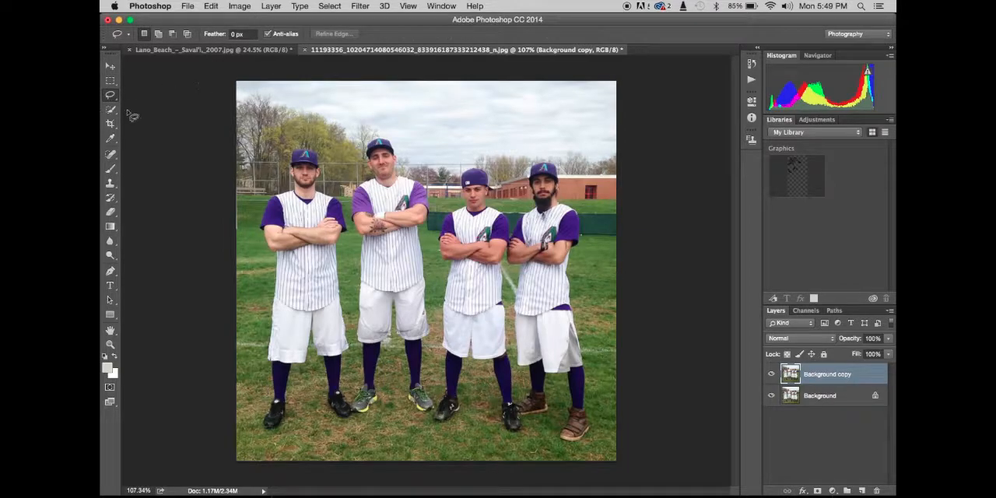
left_click(110, 95)
left_click(157, 103)
left_click(373, 152)
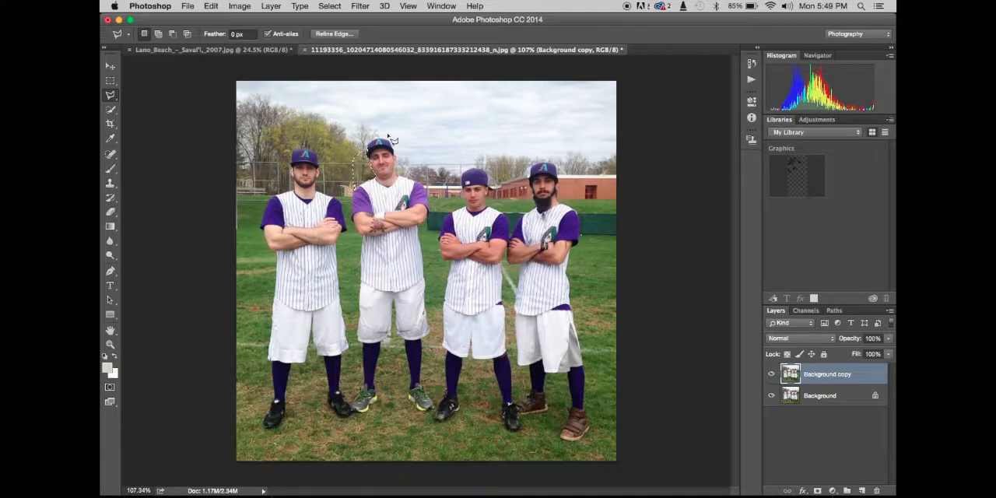
key("super+d")
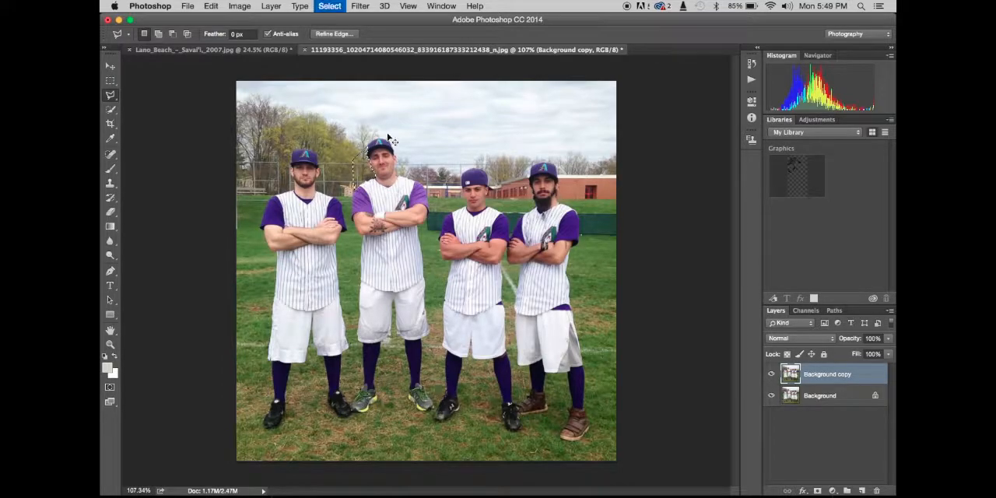
- Draw a loose freehand Lasso selection around the whole second player from the left, including his feet
left_click(111, 109)
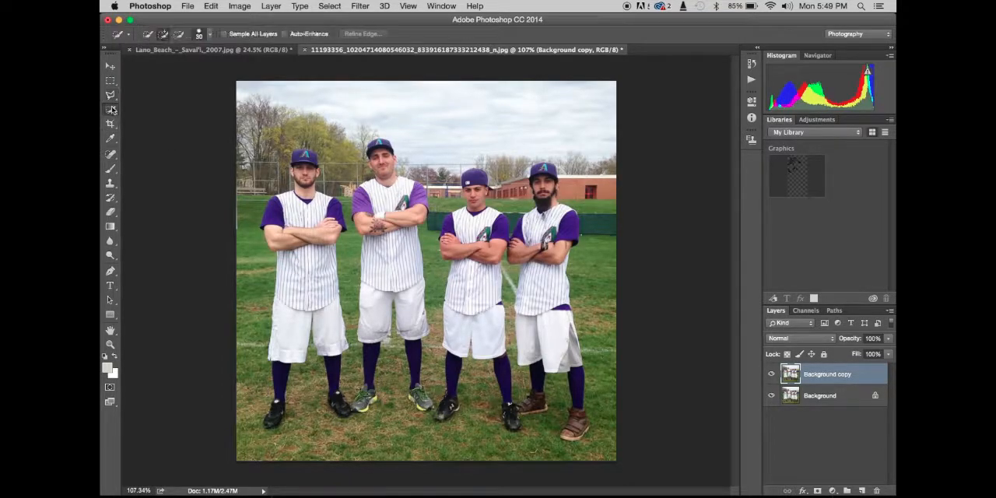
left_click(113, 94)
left_click(156, 91)
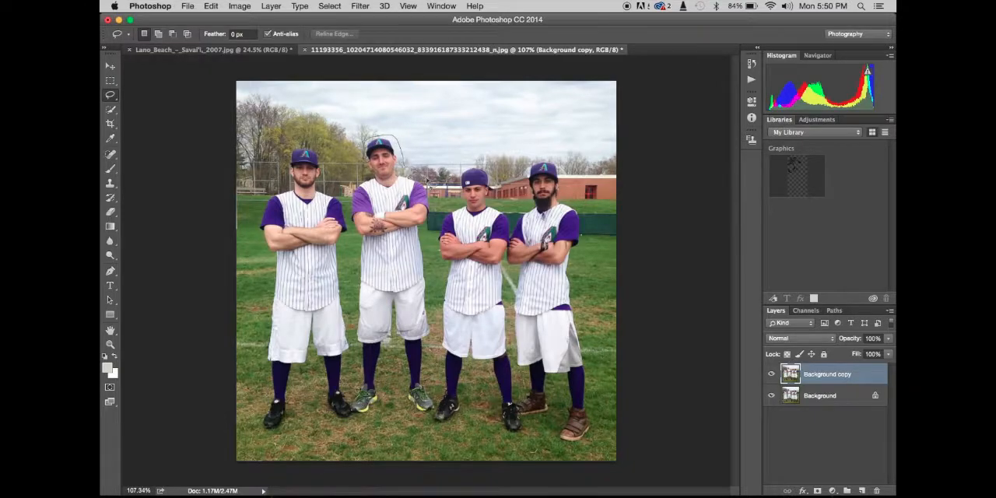
mouse_move(431, 184)
left_mouse_down()
mouse_move(429, 229)
mouse_move(444, 398)
mouse_move(432, 424)
mouse_move(412, 422)
mouse_move(401, 412)
mouse_move(396, 368)
mouse_move(384, 412)
mouse_move(345, 424)
mouse_move(337, 413)
mouse_move(354, 379)
mouse_move(355, 241)
mouse_move(344, 213)
mouse_move(364, 144)
left_mouse_up()
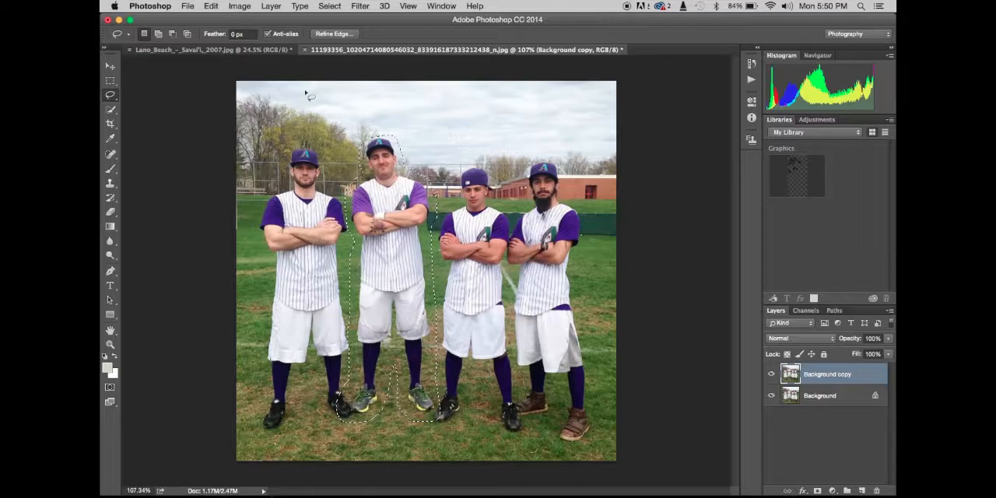
- Copy the selected player into the Lano Beach photo as a new layer
left_click(241, 51)
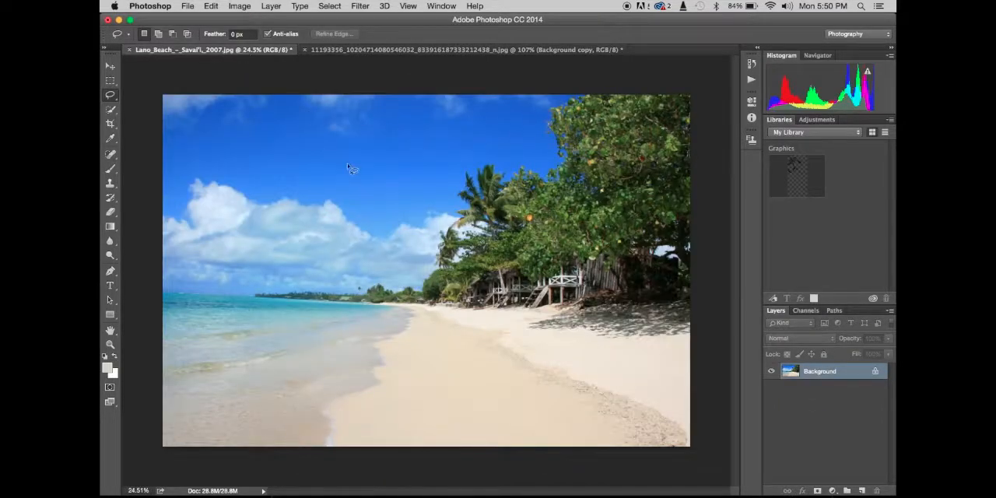
key("super+v")
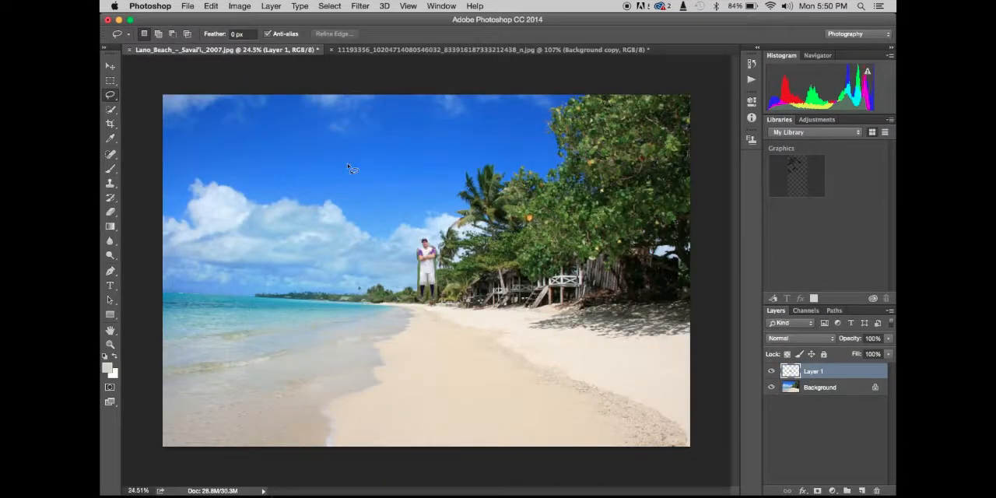
- Free-transform the pasted player on the beach, scaling him up proportionally to about 380%
key("v")
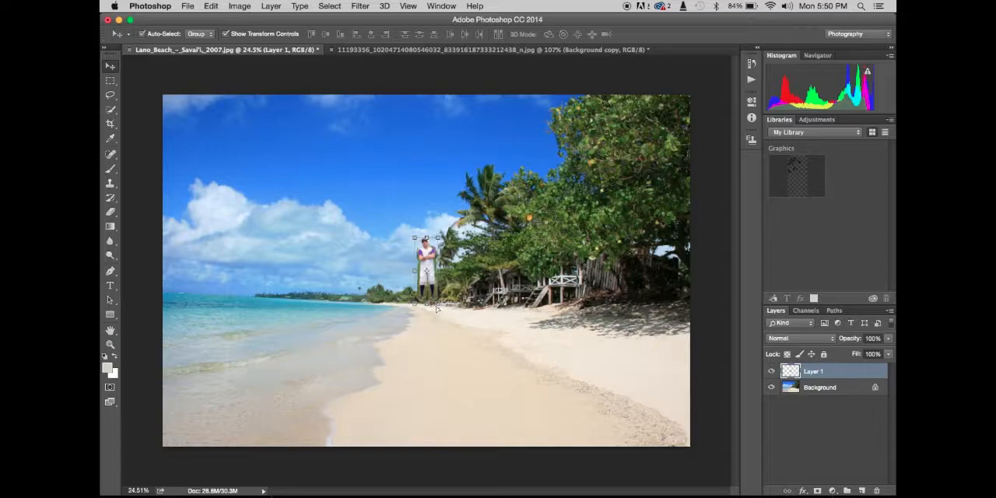
key("super+t")
left_click_drag(437, 304, 478, 335)
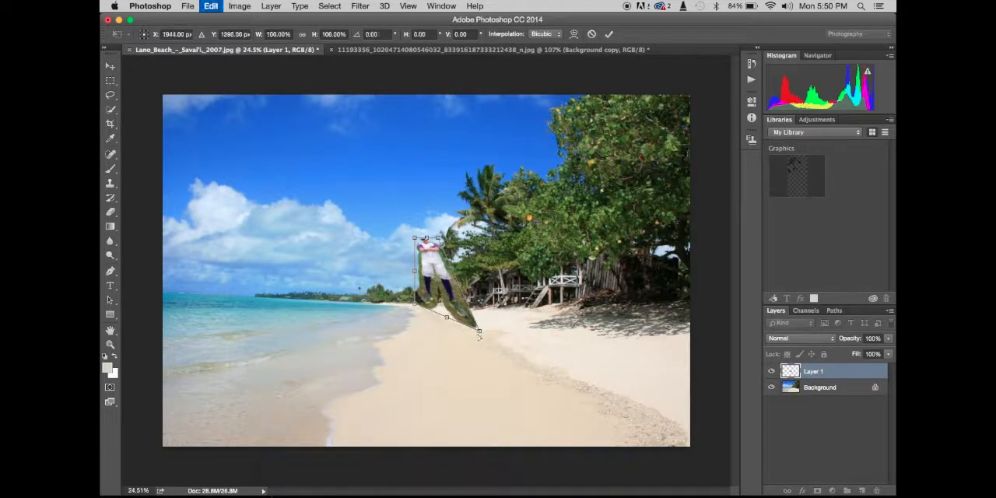
key("super+z")
left_click_drag(437, 303, 544, 473)
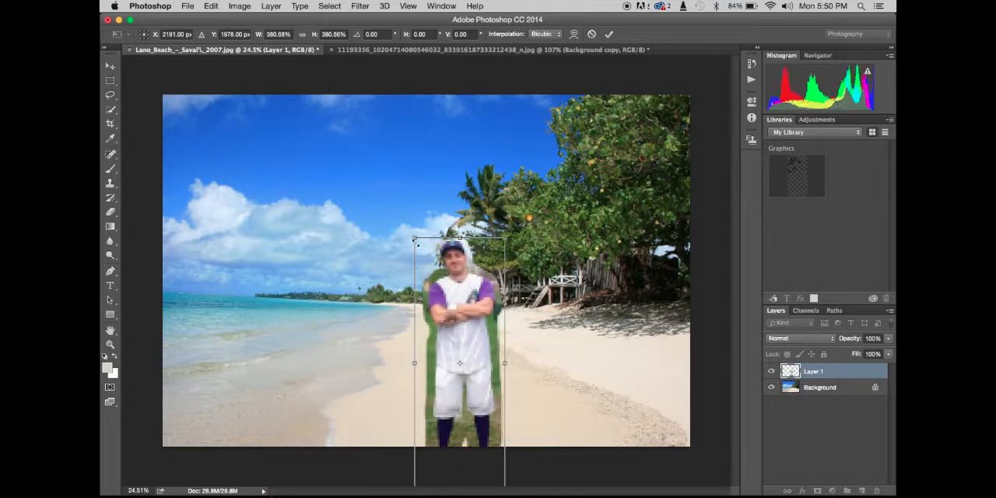
- Enlarge the player further, centre him on the beach with his legs beyond the canvas's lower edge, and apply the transform
left_click_drag(416, 246, 337, 152)
key("super+z")
left_click_drag(432, 196, 423, 275)
left_click_drag(495, 187, 522, 110)
left_click_drag(463, 227, 463, 245)
key("Return")
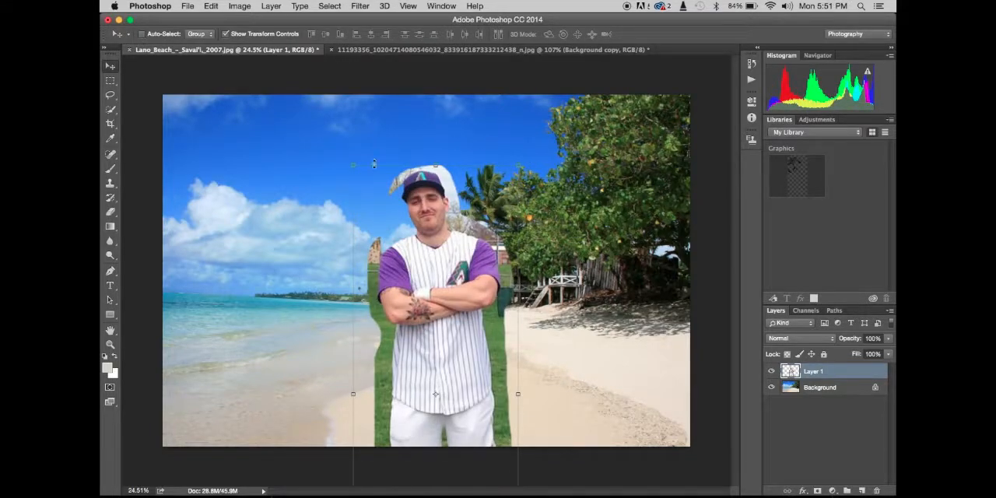
- Scale the player up by about another 122%, shift him so he is cut off around the waist, and apply the transform
left_click_drag(356, 164, 221, 98)
left_click_drag(424, 192, 436, 270)
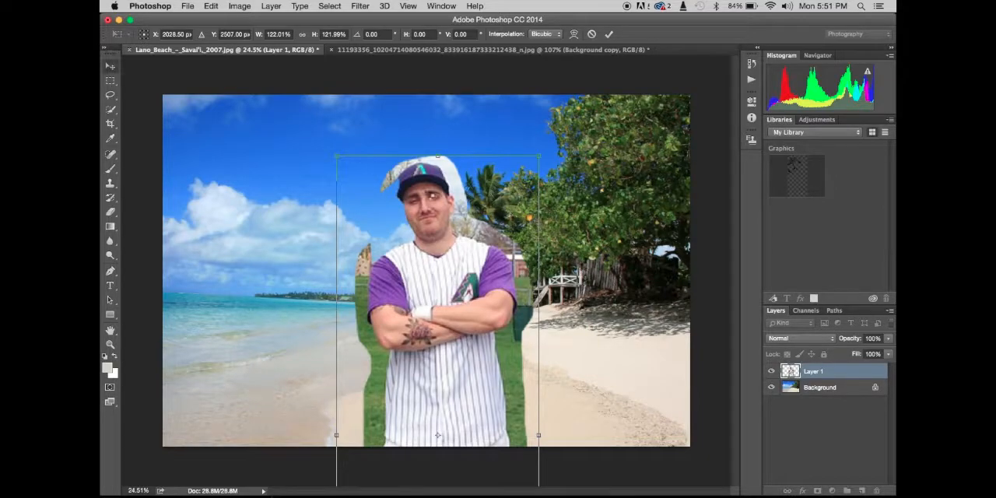
key("Return")
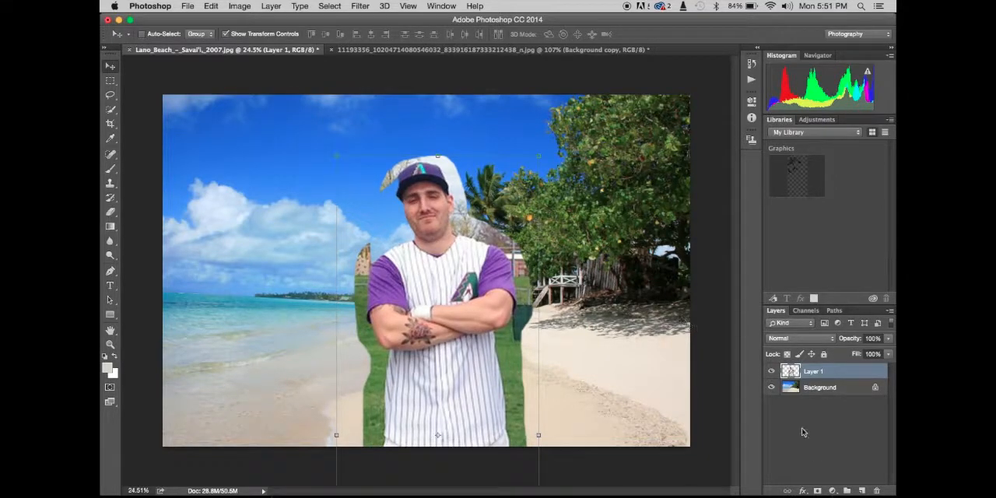
- Add a white layer mask to the player's layer
left_click(817, 490)
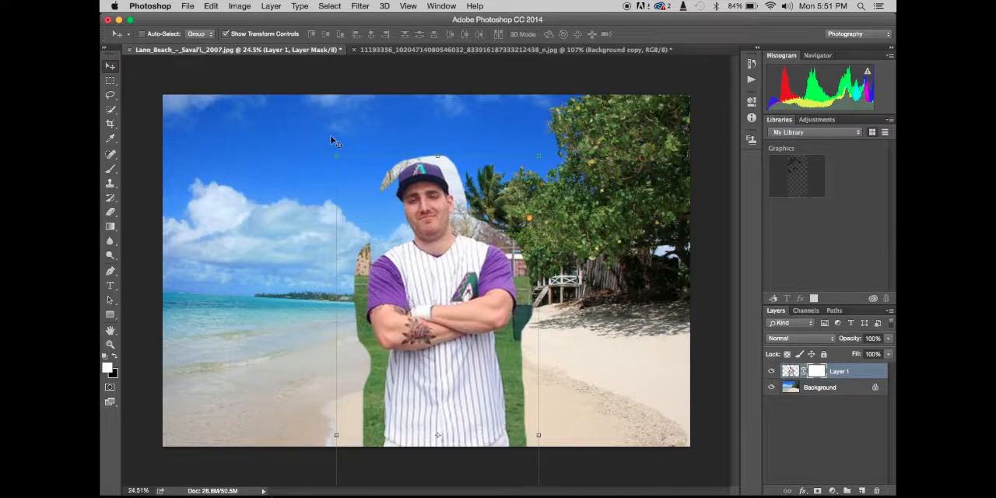
left_click(111, 94)
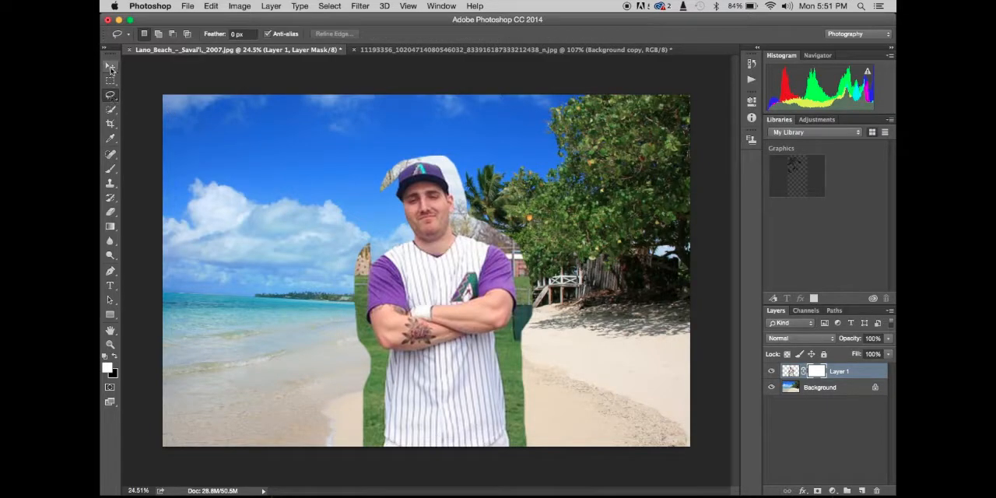
left_click(110, 67)
left_click(111, 94)
left_click(816, 491)
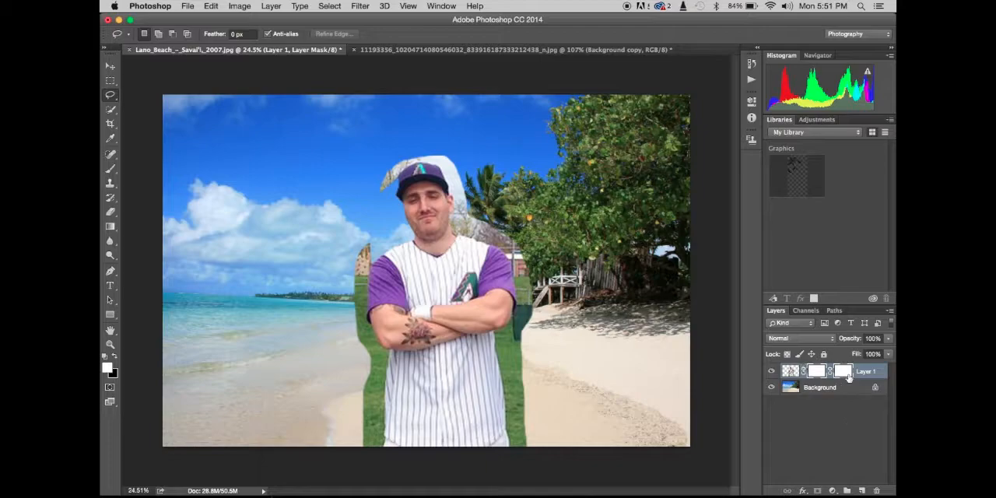
left_click_drag(845, 375, 878, 492)
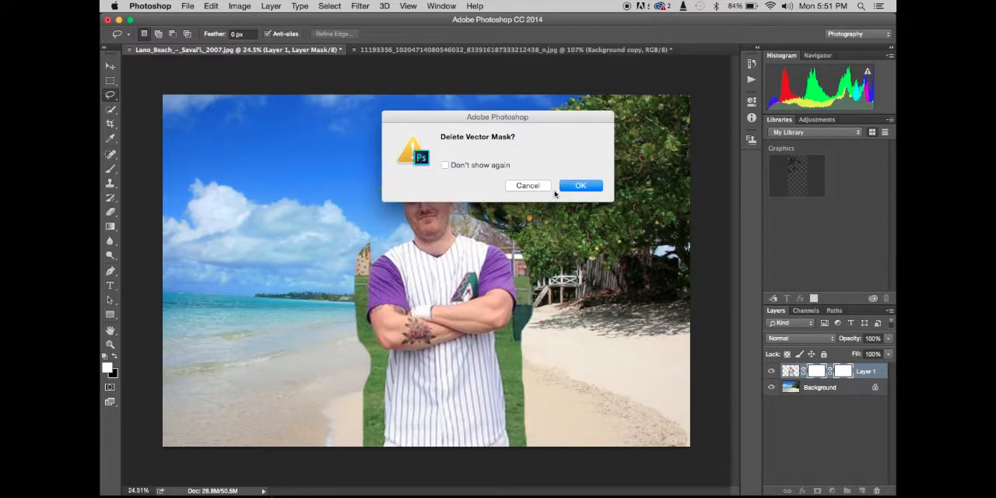
left_click(573, 186)
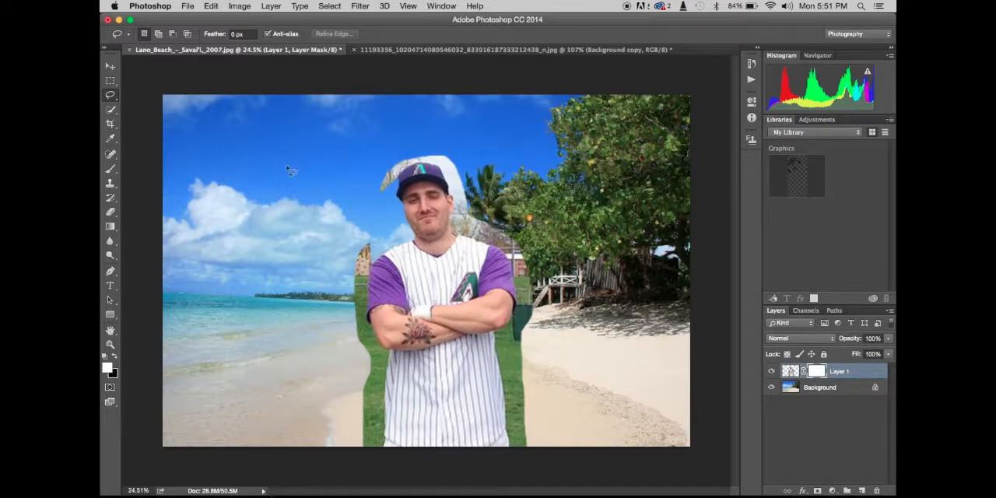
- Paint black on the layer mask with a size 125 brush to hide the leftover background beside the player's shoulder on the sea side
left_click(110, 168)
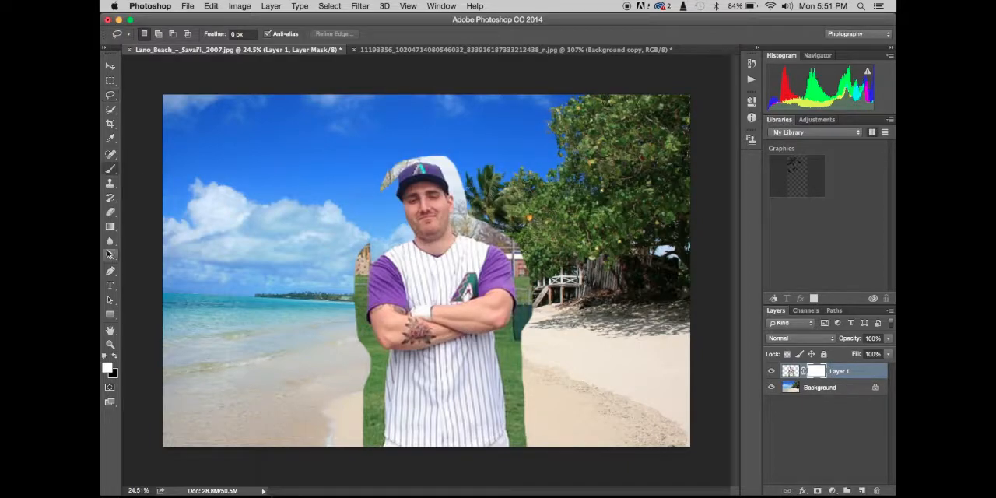
key("x")
key("x")
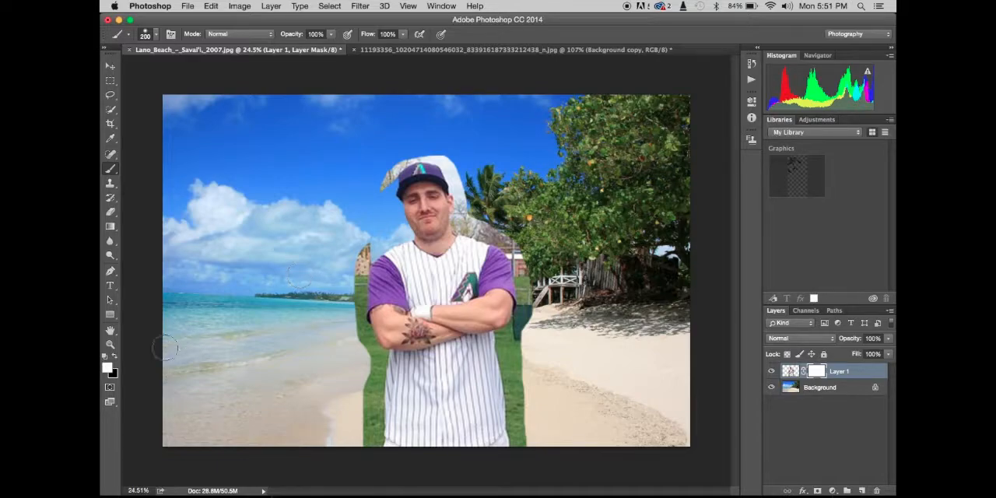
left_click(113, 374)
left_click(609, 150)
left_click(115, 358)
key("bracketleft")
key("bracketleft")
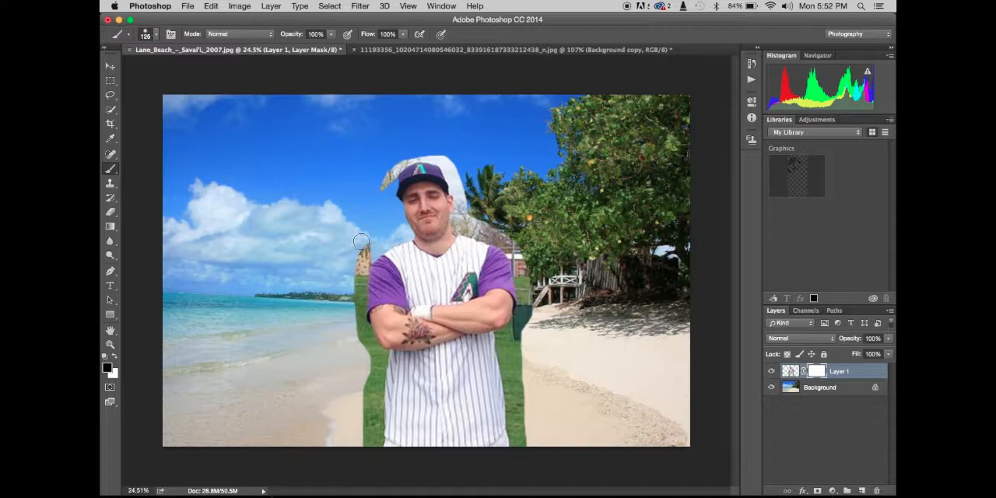
key("super+plus")
key("super+plus")
key("super+plus")
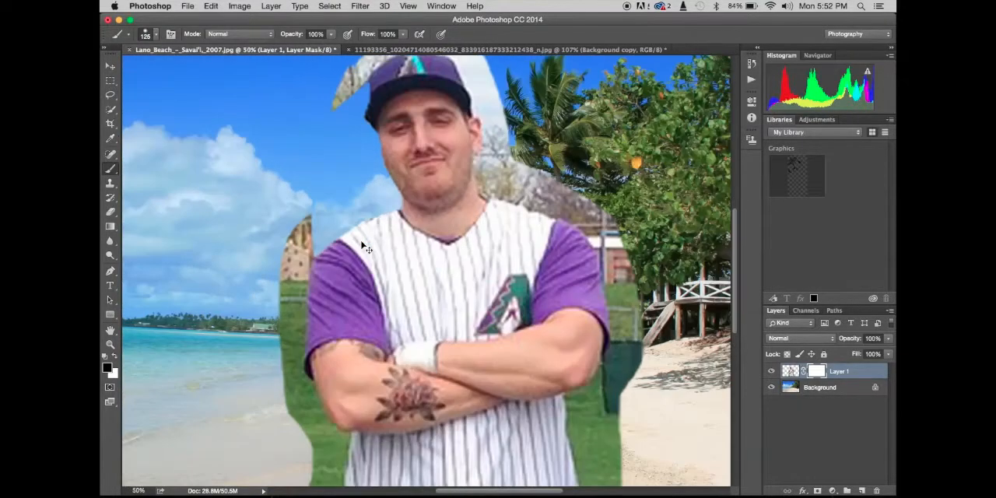
mouse_move(362, 242)
left_mouse_down()
mouse_move(303, 223)
mouse_move(303, 235)
mouse_move(295, 232)
mouse_move(287, 374)
mouse_move(283, 356)
left_mouse_up()
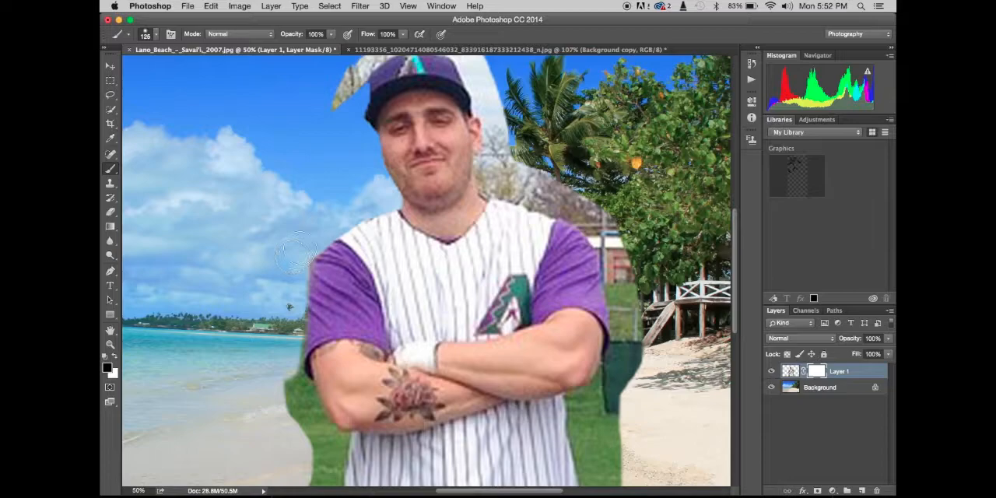
- Mask out the leftover grass beside the player's lower arm and torso on the sea side
scroll(308, 237, "down", 5)
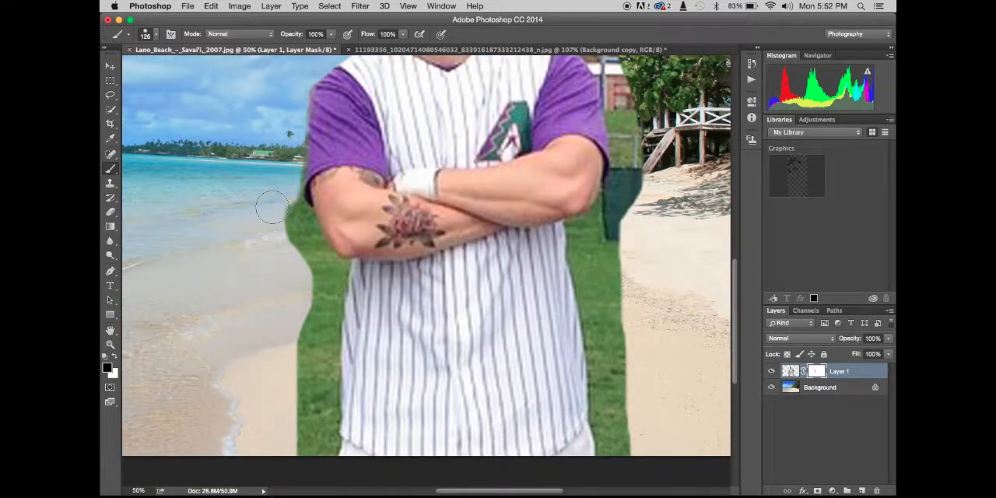
mouse_move(272, 207)
left_mouse_down()
mouse_move(290, 227)
mouse_move(282, 198)
mouse_move(300, 213)
mouse_move(285, 188)
left_mouse_up()
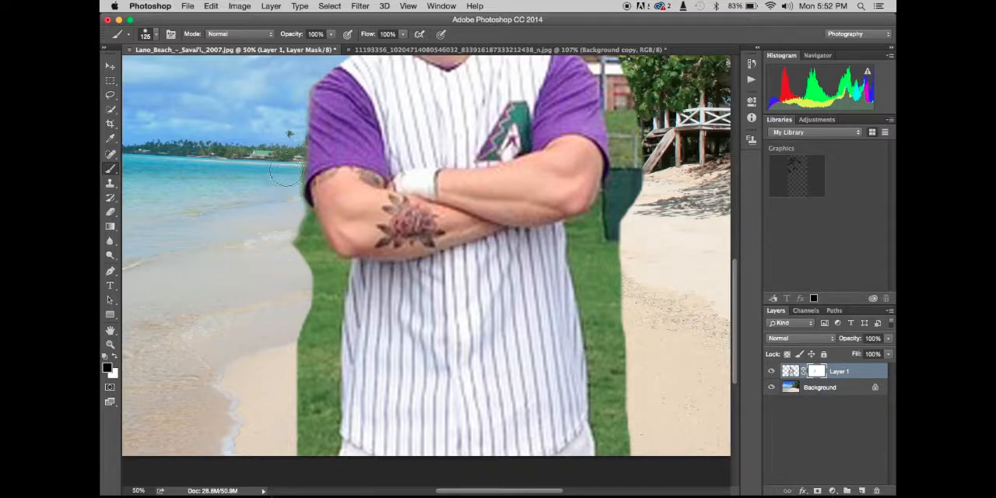
mouse_move(286, 217)
left_mouse_down()
mouse_move(303, 241)
mouse_move(311, 323)
mouse_move(322, 303)
mouse_move(326, 377)
left_mouse_up()
mouse_move(326, 383)
left_mouse_down()
mouse_move(322, 443)
mouse_move(303, 445)
mouse_move(308, 294)
left_mouse_up()
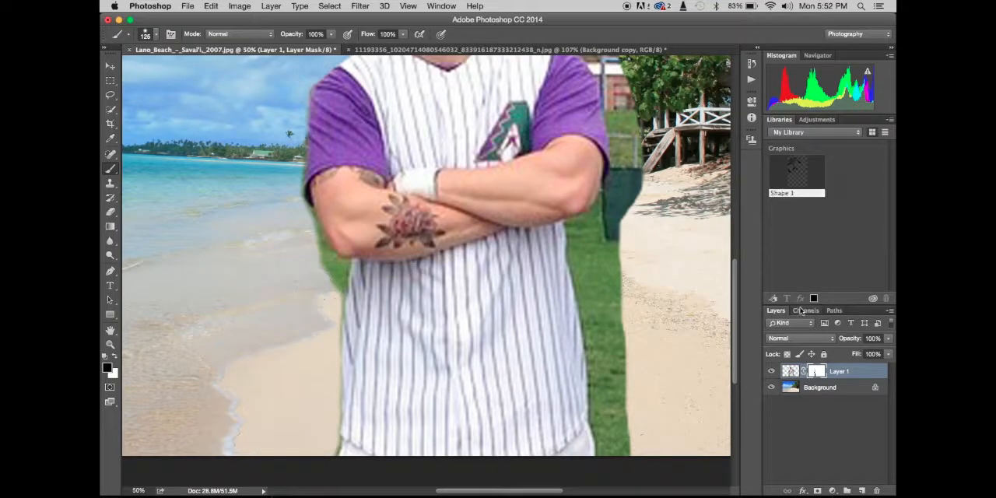
- Mask out the leftover field, fence and building beside the player's torso, arm and shoulder on the tree side
mouse_move(605, 332)
left_mouse_down()
mouse_move(613, 456)
mouse_move(628, 450)
mouse_move(621, 322)
mouse_move(595, 249)
mouse_move(579, 249)
mouse_move(589, 340)
mouse_move(605, 355)
left_mouse_up()
scroll(645, 264, "up", 3)
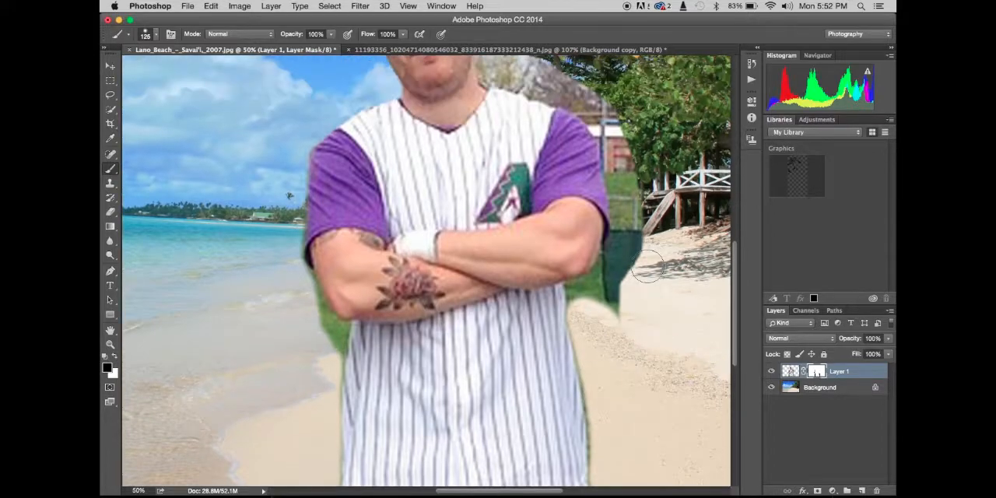
mouse_move(601, 310)
left_mouse_down()
mouse_move(626, 247)
mouse_move(621, 182)
mouse_move(641, 276)
mouse_move(621, 319)
mouse_move(588, 300)
mouse_move(617, 267)
mouse_move(648, 282)
mouse_move(627, 268)
mouse_move(609, 210)
mouse_move(589, 183)
mouse_move(489, 145)
mouse_move(538, 163)
left_mouse_up()
- Mask out the leftover pale sky and branches around the player's neck, head and cap
scroll(617, 271, "up", 5)
scroll(538, 164, "up", 5)
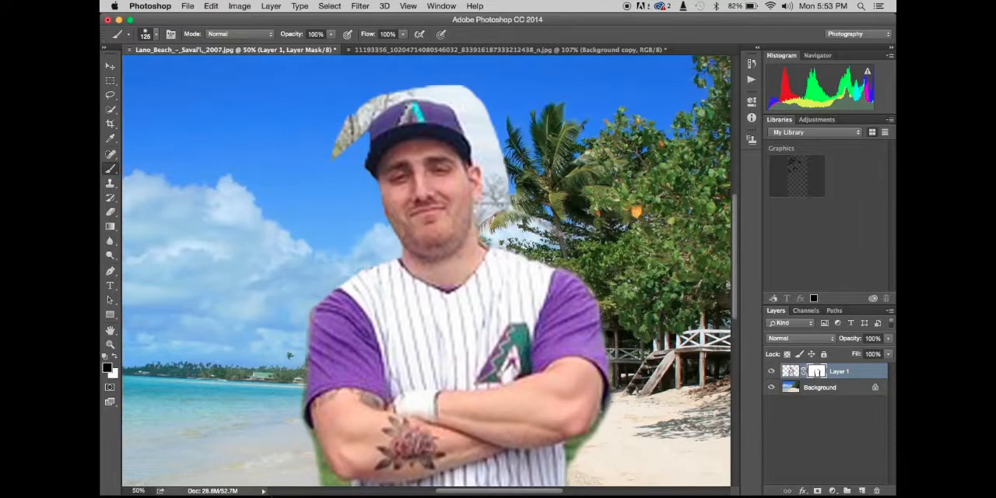
mouse_move(489, 210)
left_mouse_down()
mouse_move(498, 218)
mouse_move(504, 175)
mouse_move(471, 130)
mouse_move(472, 114)
mouse_move(422, 88)
mouse_move(380, 94)
mouse_move(329, 167)
left_mouse_up()
- Reduce the brush to size 50 and mask out the remaining green patch around the tattooed arm's elbow and the jersey edge below it
key("super+minus")
key("super+minus")
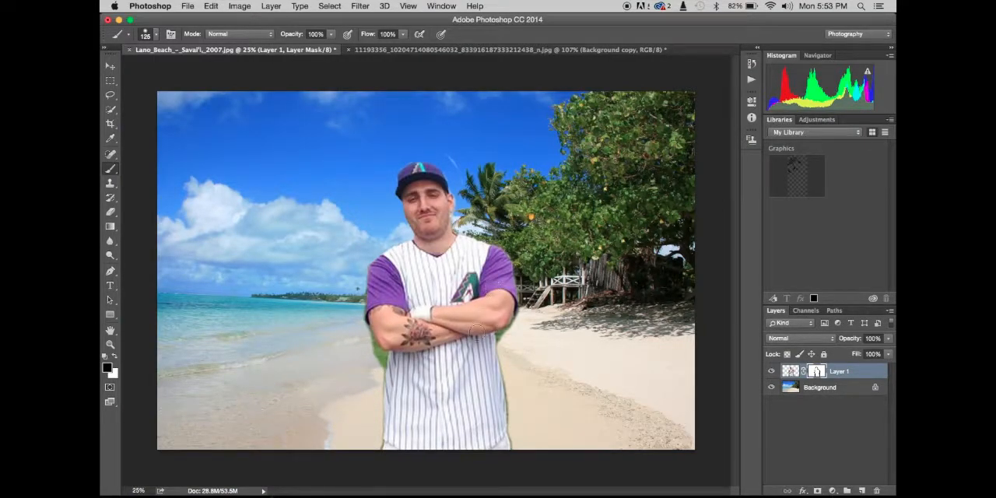
key("bracketleft")
key("bracketleft")
key("bracketleft")
key("super+equal")
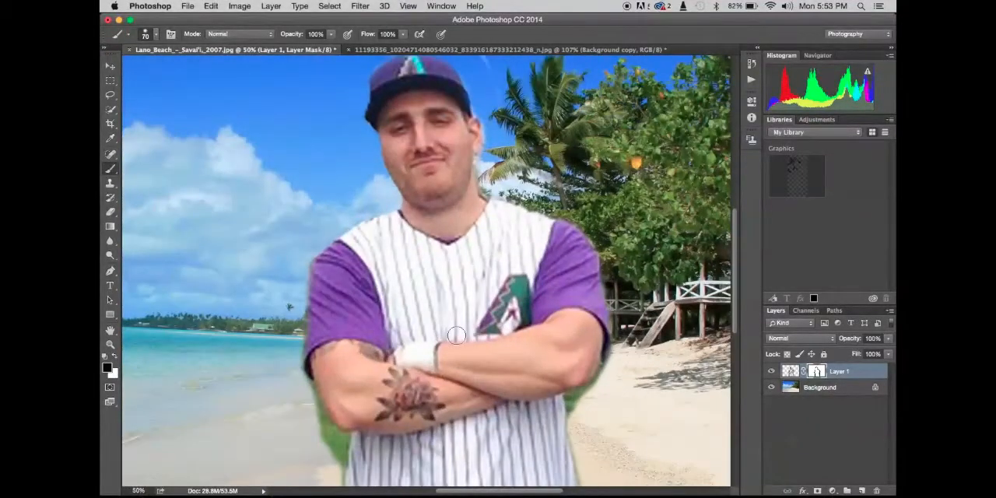
key("super+equal")
key("super+equal")
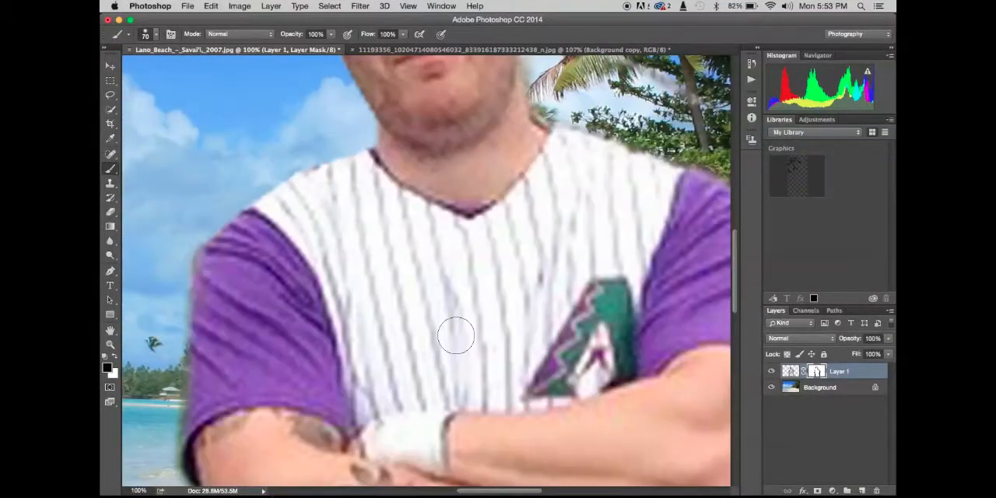
scroll(455, 334, "down", 5)
scroll(451, 336, "down", 4)
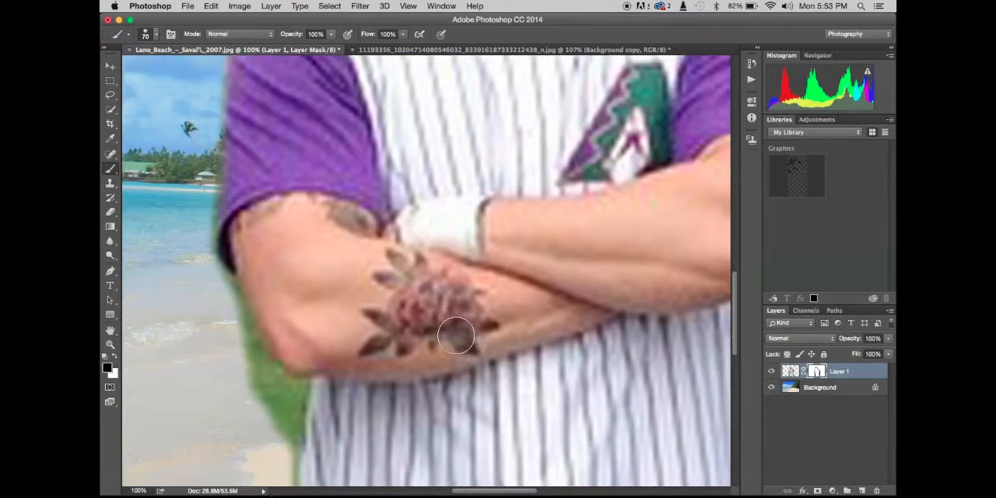
scroll(445, 336, "left", 5)
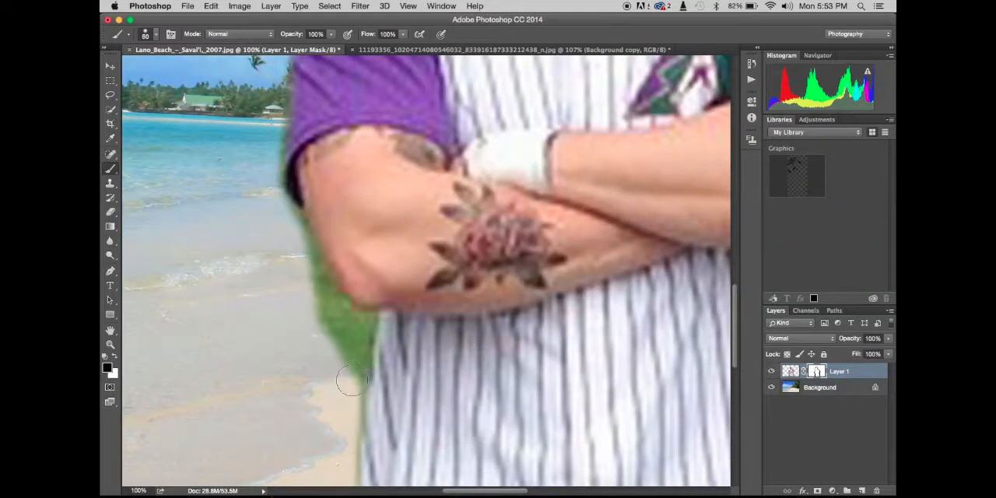
key("bracketleft")
mouse_move(351, 381)
left_mouse_down()
mouse_move(361, 329)
mouse_move(339, 324)
mouse_move(288, 219)
left_mouse_up()
mouse_move(304, 303)
left_mouse_down()
mouse_move(326, 347)
mouse_move(354, 325)
left_mouse_up()
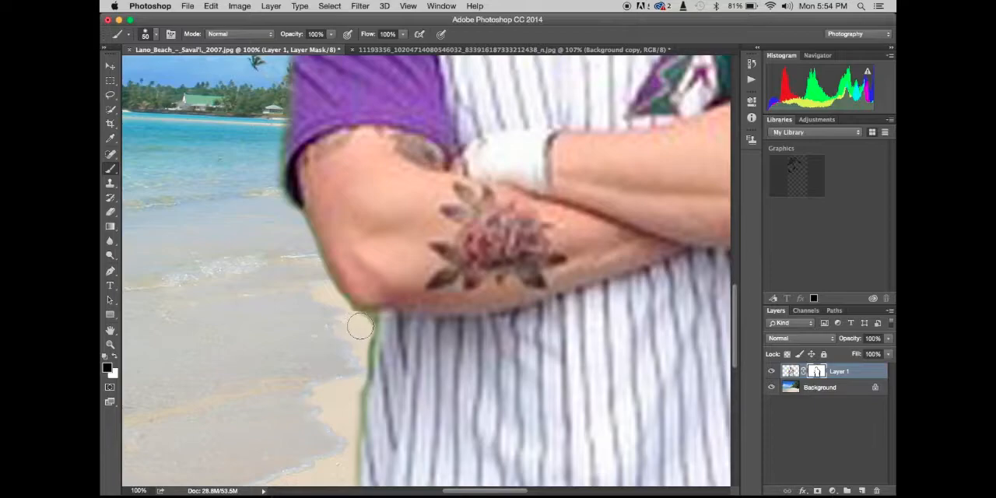
- Mask out the leftover green patch under the tree-side elbow and beside the jersey, using brush sizes 15 and 35
key("bracketleft")
key("bracketleft")
key("bracketleft")
key("bracketleft")
scroll(437, 347, "right", 10)
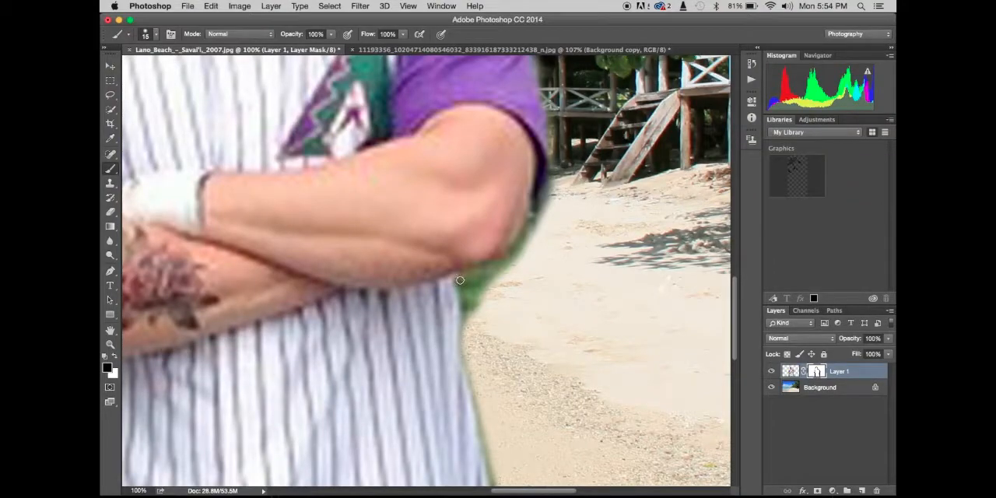
mouse_move(460, 280)
left_mouse_down()
mouse_move(464, 315)
mouse_move(463, 274)
mouse_move(503, 263)
mouse_move(530, 227)
left_mouse_up()
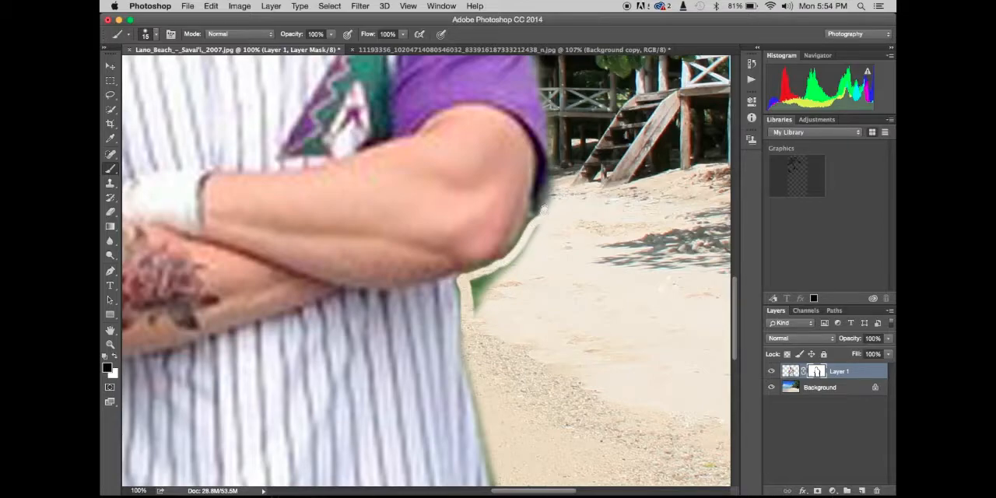
mouse_move(538, 224)
left_mouse_down()
mouse_move(476, 290)
mouse_move(490, 275)
left_mouse_up()
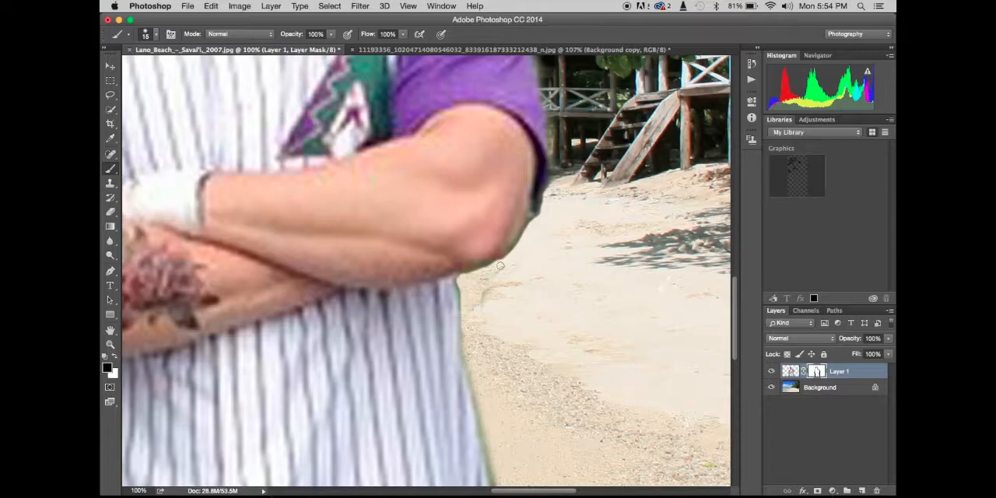
key("bracketright")
key("bracketright")
mouse_move(494, 291)
left_mouse_down()
mouse_move(487, 305)
mouse_move(504, 284)
left_mouse_up()
- Rebuild the missing sea-side edge of the cap and its brim on the Layer 1 image with the Clone Stamp at size 20
key("super+minus")
key("super+minus")
key("super+minus")
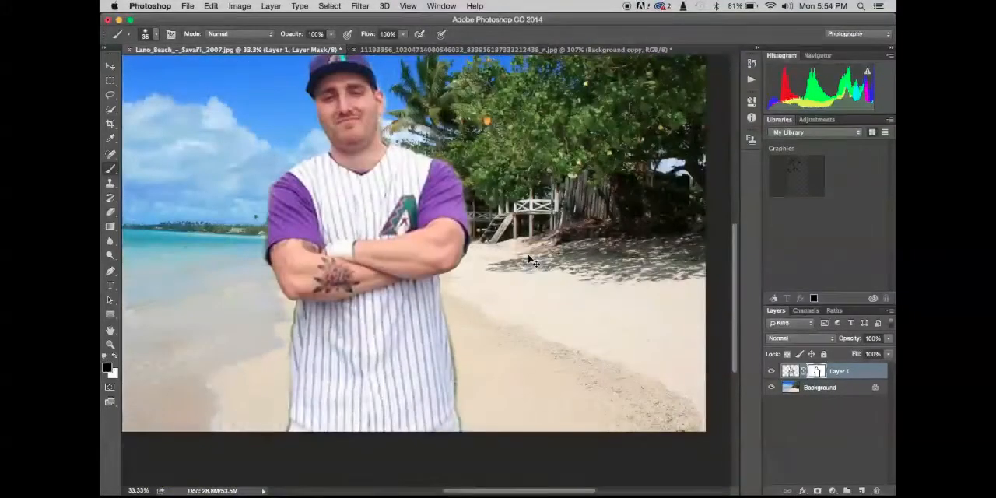
scroll(527, 256, "up", 3)
scroll(527, 255, "left", 3)
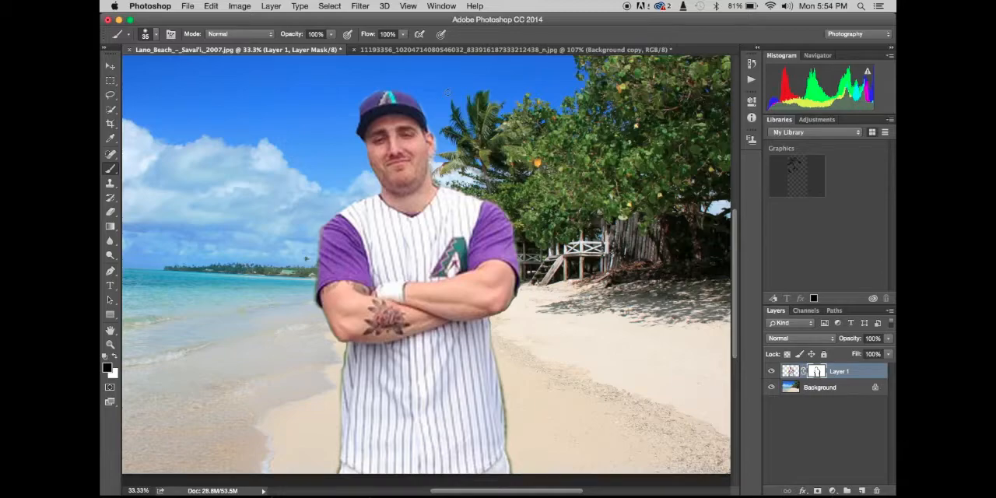
key("super+plus")
key("super+plus")
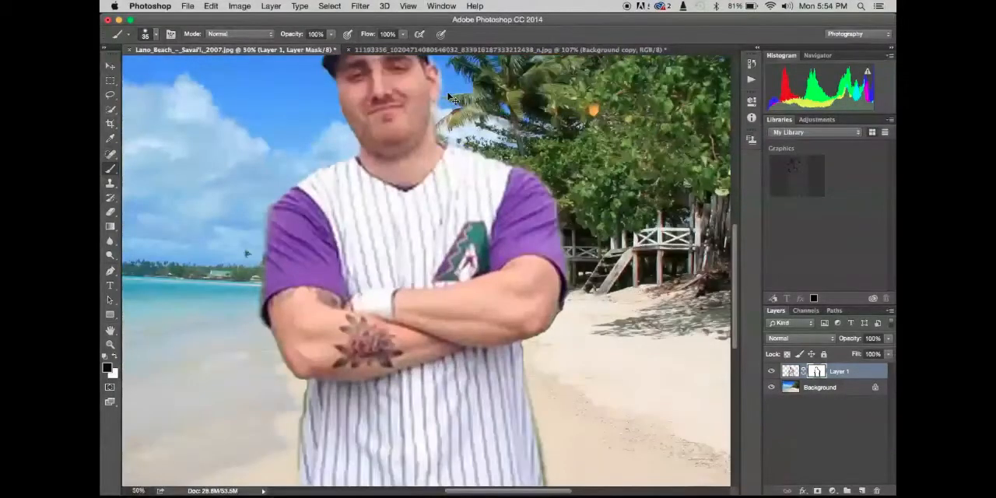
key("super+plus")
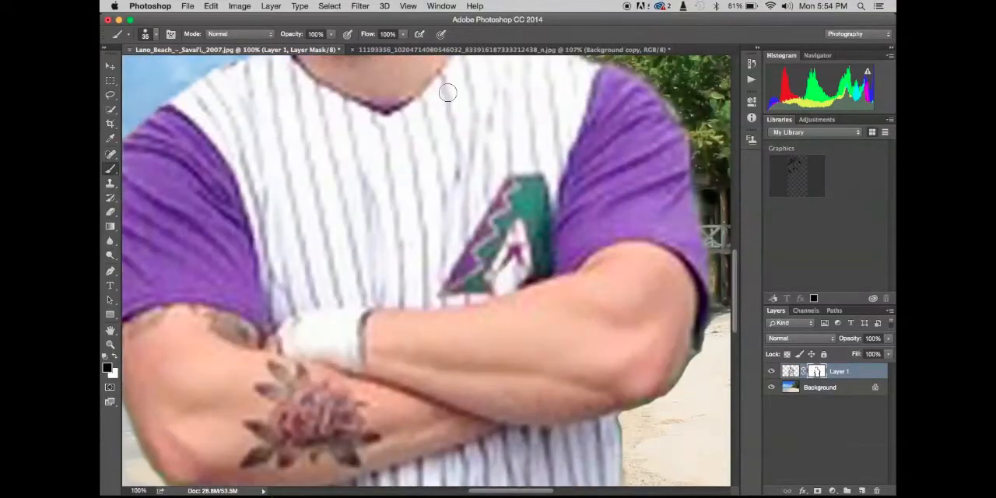
scroll(447, 92, "up", 10)
scroll(448, 91, "left", 5)
scroll(447, 91, "up", 5)
scroll(447, 92, "right", 2)
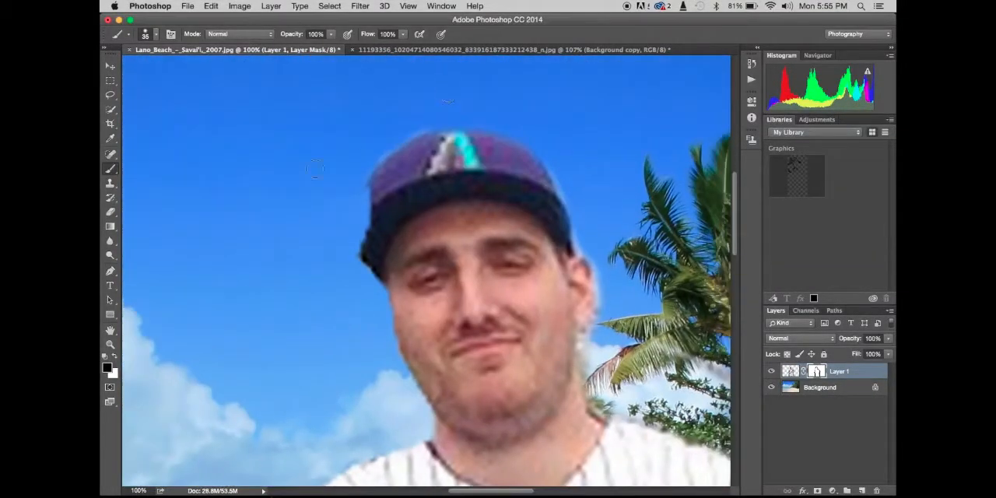
left_click(110, 184)
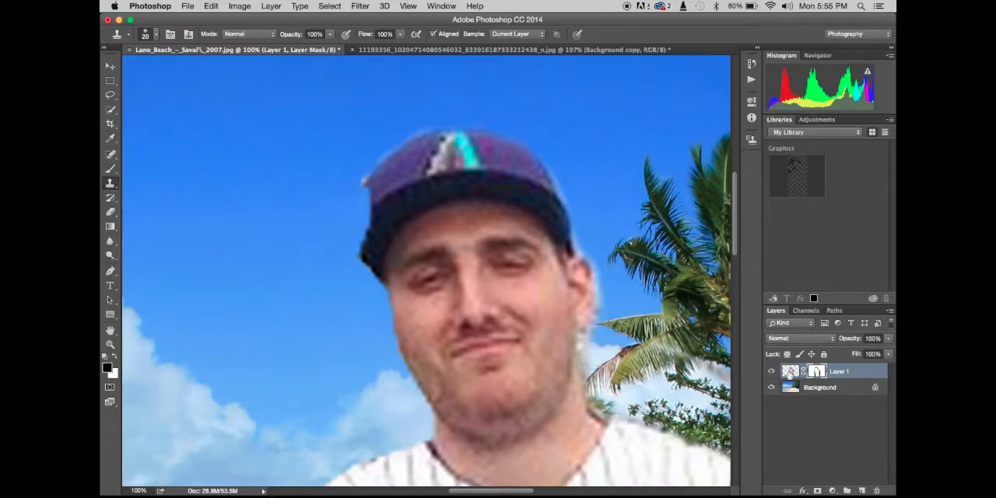
left_click(789, 371)
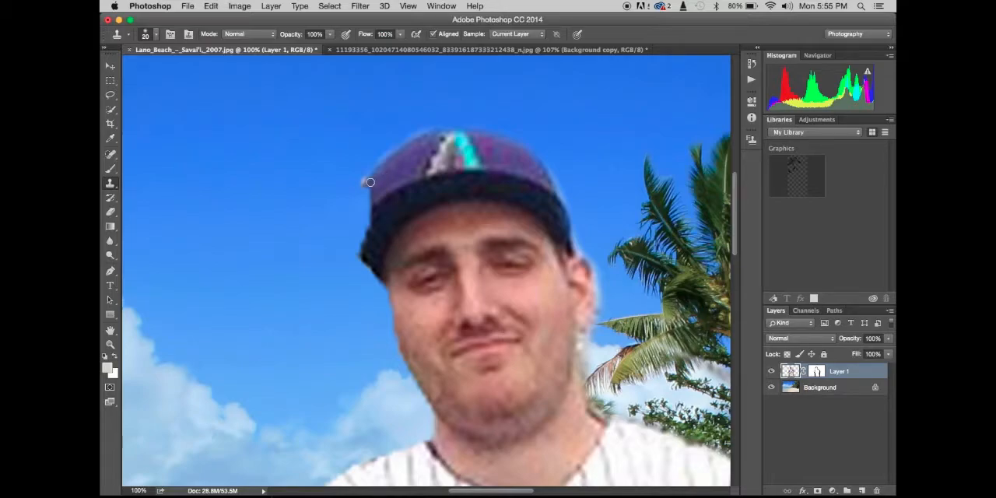
left_click_drag(368, 188, 369, 205)
left_click(414, 194, "alt")
left_click_drag(382, 206, 355, 246)
mouse_move(355, 248)
left_mouse_down()
mouse_move(360, 248)
mouse_move(367, 229)
mouse_move(415, 206)
mouse_move(371, 222)
left_mouse_up()
left_click(392, 206, "alt")
left_click(417, 206, "alt")
left_click(366, 229)
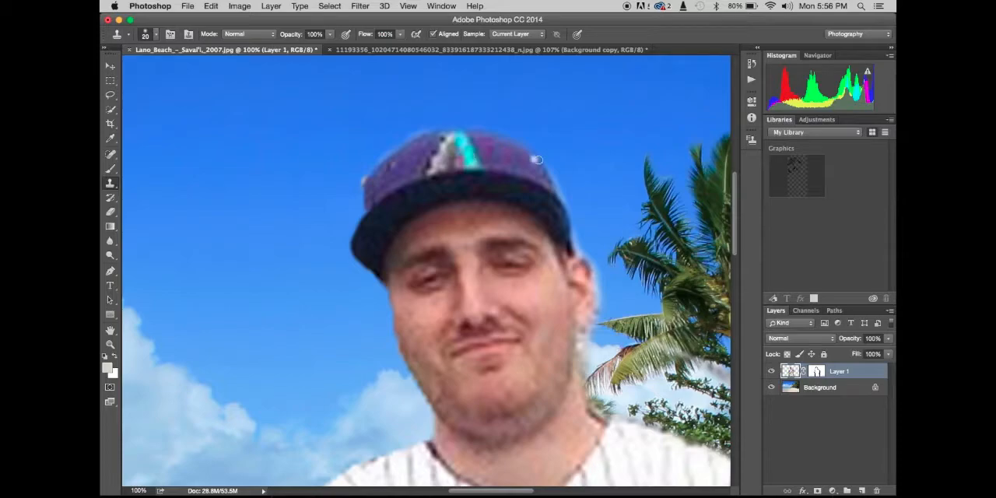
- Start a new text line in the sky above the clouds and set its font size to 60 pt
key("super+minus")
key("super+minus")
key("super+minus")
key("super+minus")
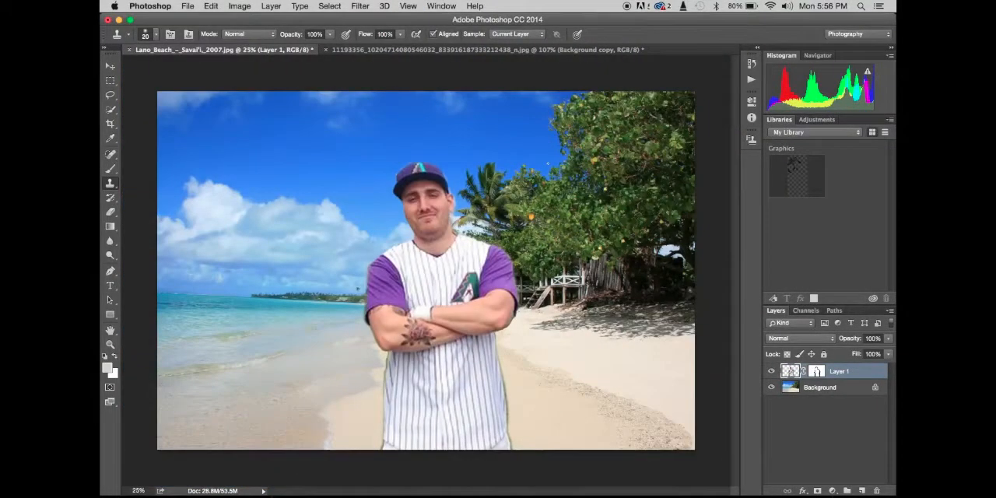
key("t")
left_click(270, 160)
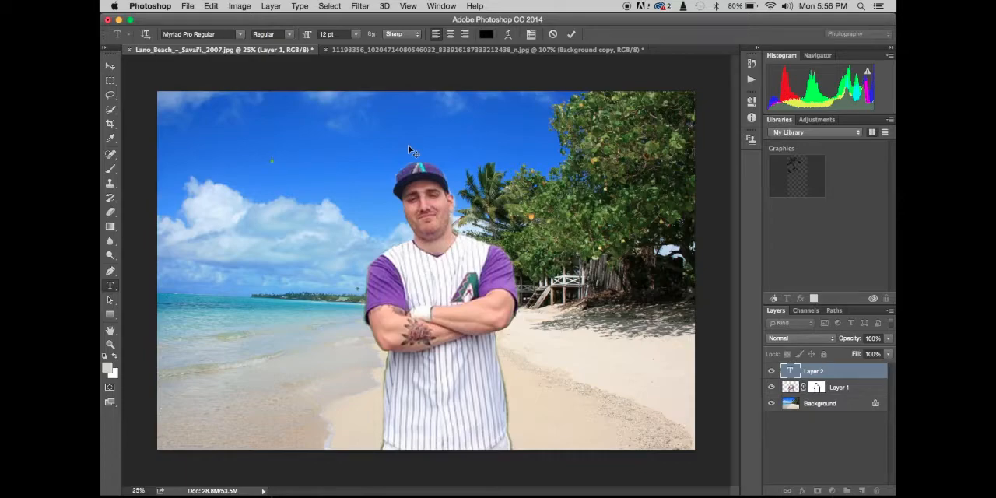
left_click(356, 34)
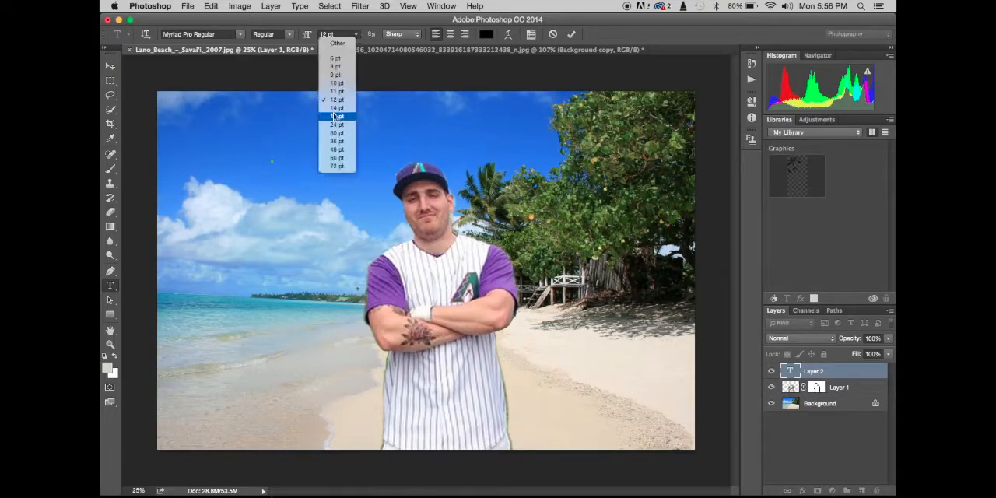
left_click(336, 158)
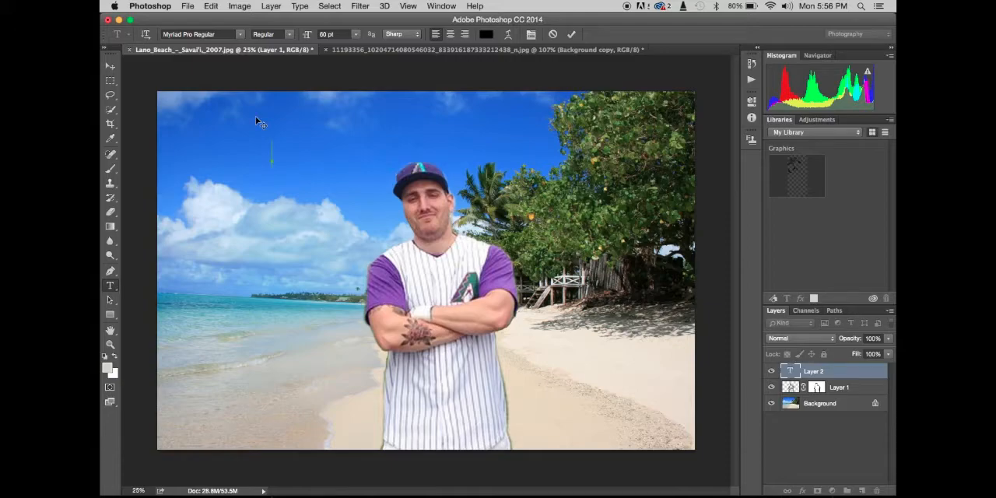
type("Here")
key("BackSpace")
key("BackSpace")
key("BackSpace")
key("BackSpace")
- Set the new text's font to Times Bold Italic
left_click(240, 35)
key("BackSpace")
type("times")
key("Up")
key("Up")
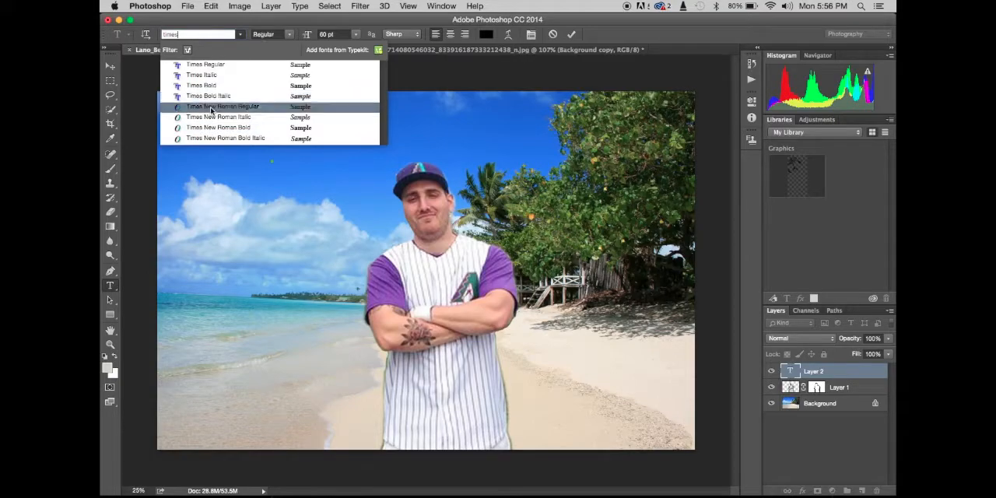
left_click(213, 98)
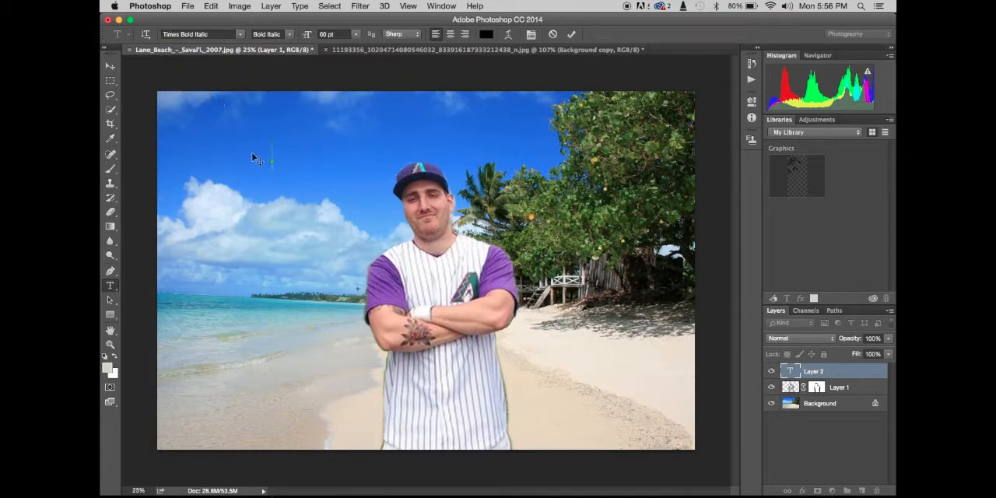
- Enter the text "Here I am!" and move it further out over the sea side of the sky
type("Here I am!")
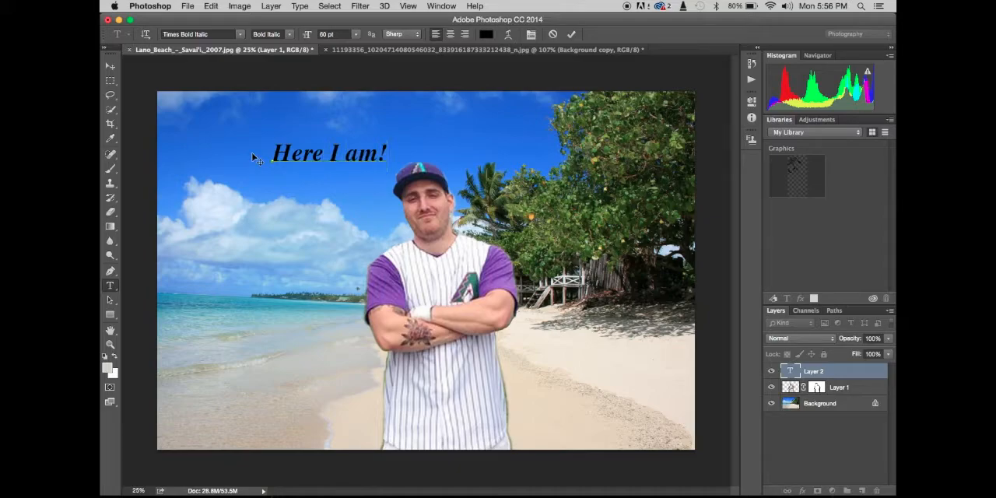
left_click(110, 67)
left_click_drag(346, 155, 284, 148)
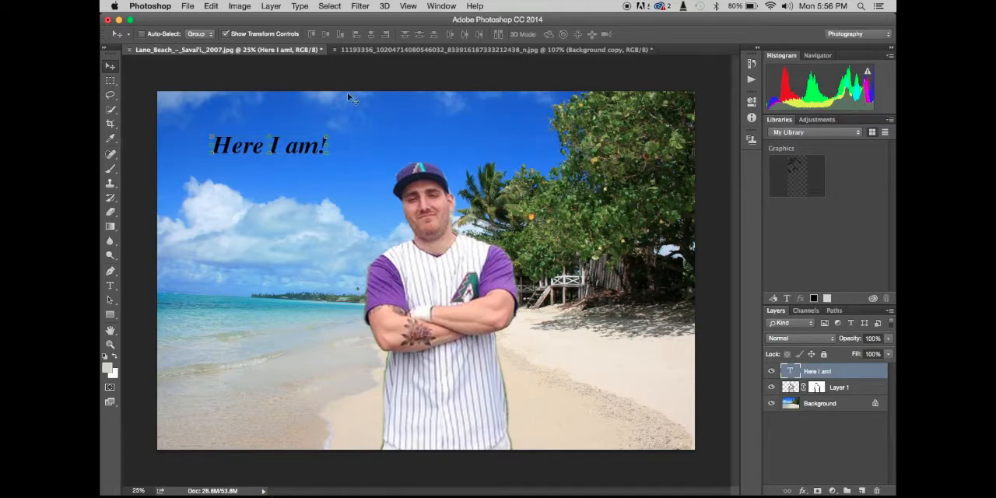
- Stretch the "Here I am!" text horizontally with Free Transform until it reaches almost to the player's cap
key("super+t")
left_click_drag(327, 148, 377, 184)
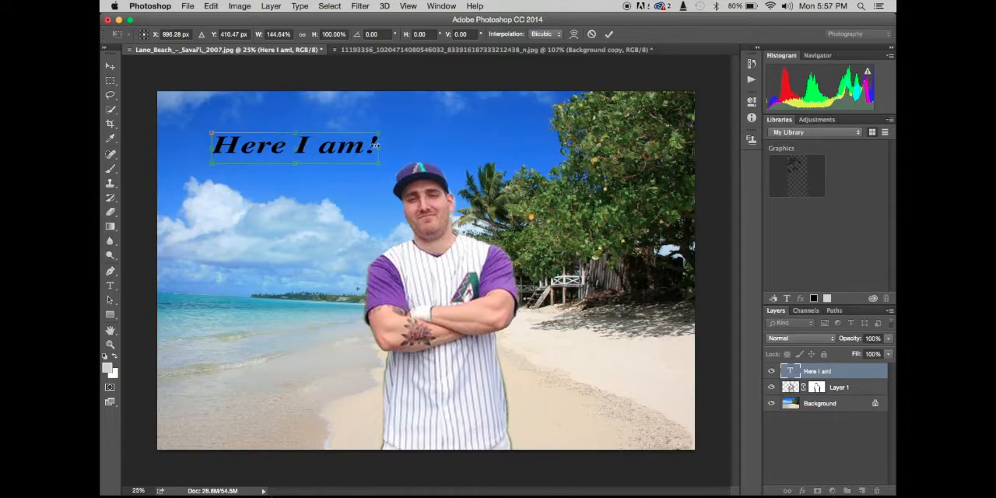
left_click_drag(377, 146, 349, 153)
key("Return")
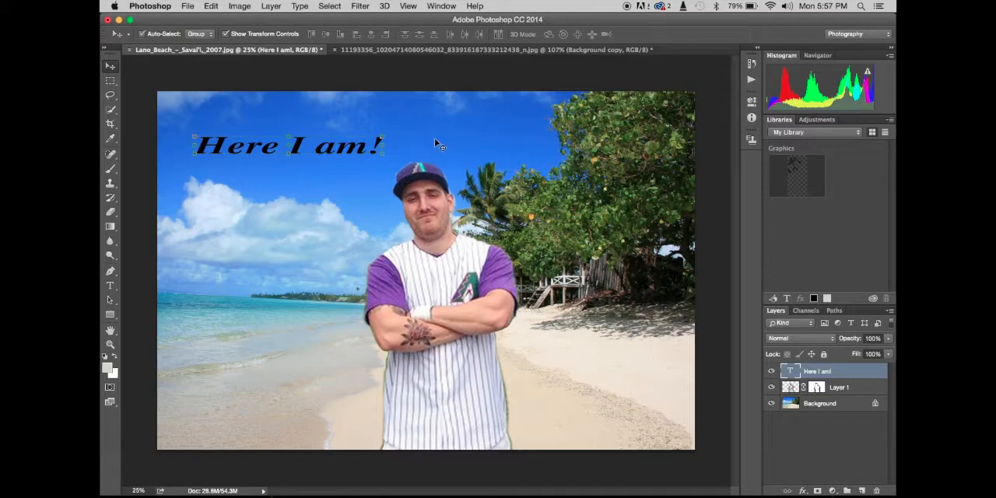
- Move the "Here I am!" text slightly up and toward the player so it ends just above his cap
left_click(109, 81)
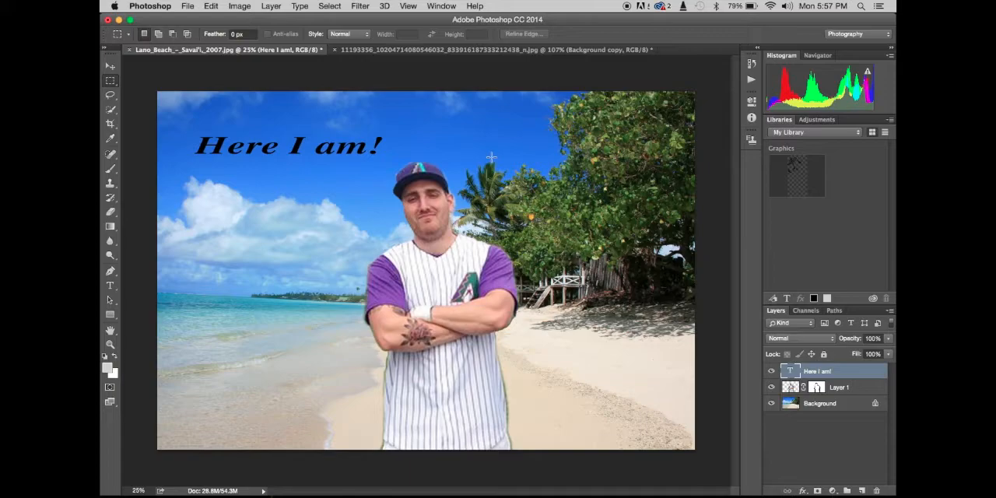
key("v")
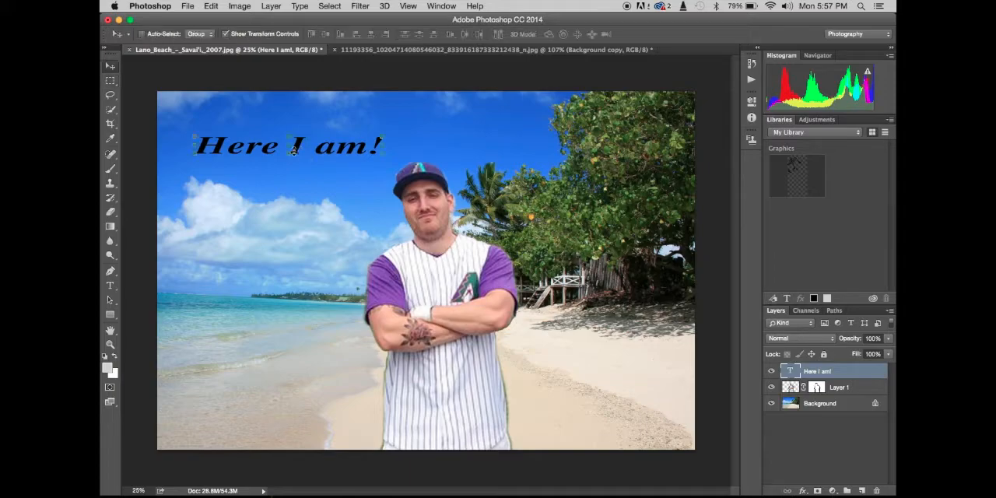
left_click_drag(292, 151, 319, 143)
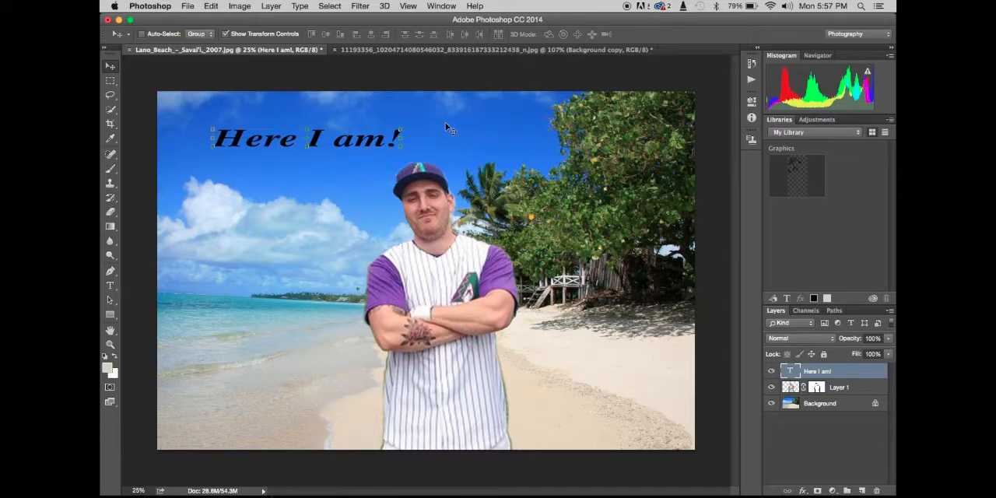
left_click(110, 226)
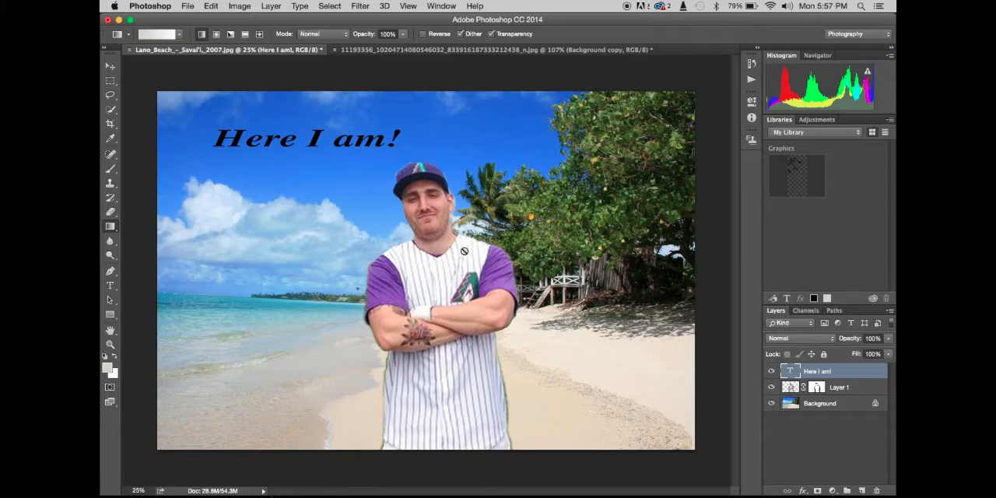
key("v")
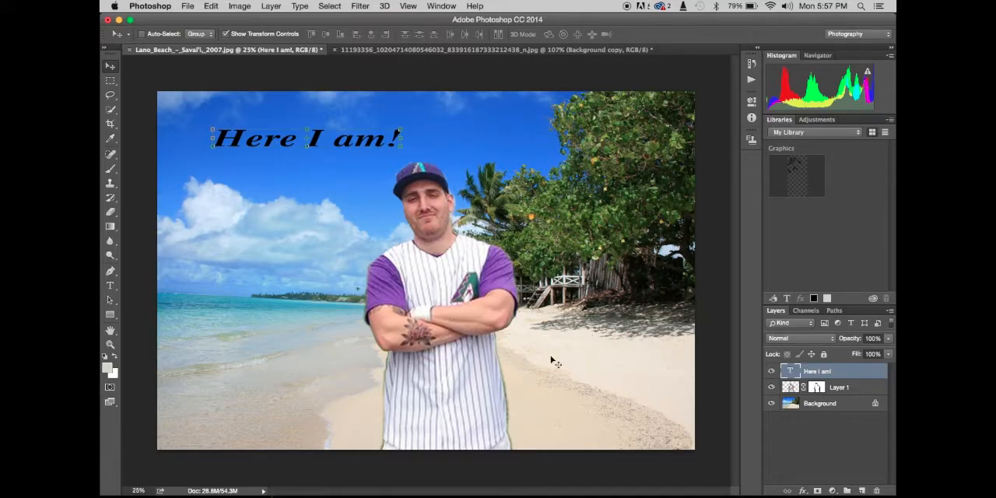
- Duplicate the Background layer
left_click_drag(795, 405, 863, 490)
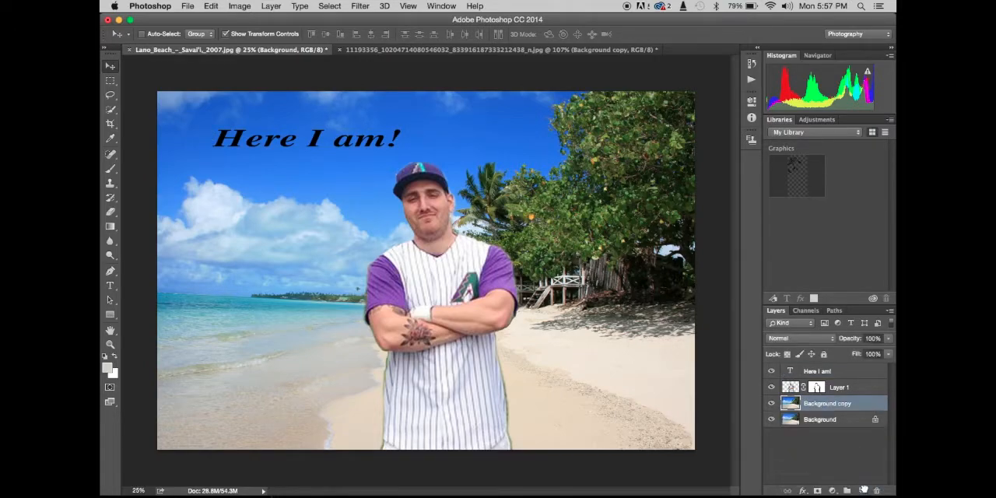
key("super+plus")
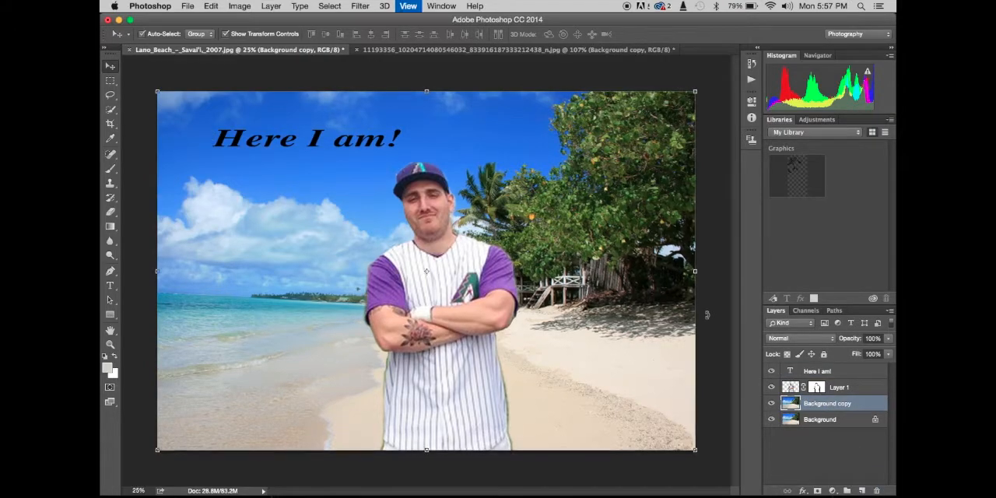
scroll(622, 308, "down", 1)
scroll(622, 308, "down", 5)
scroll(622, 308, "right", 5)
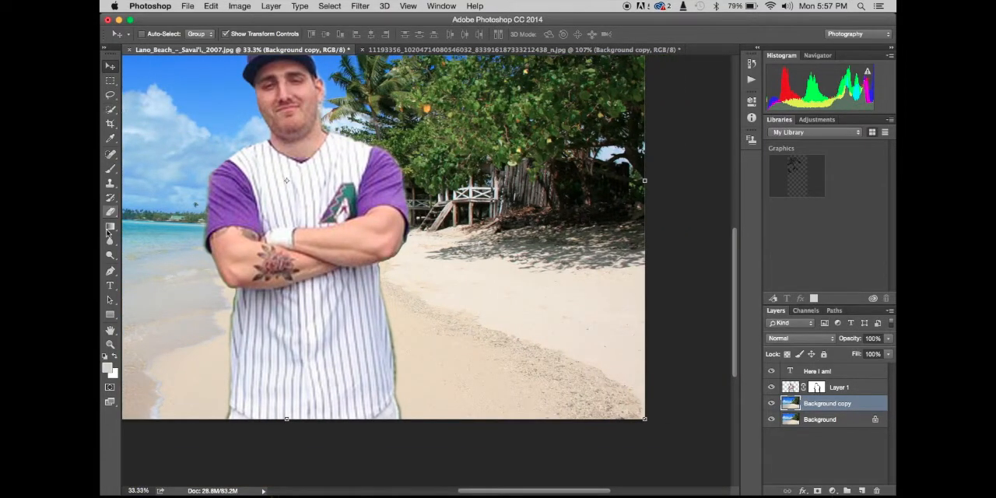
- Try cloning parts of the beach, tree shade and hut across the sand beside the player with a size 800 Clone Stamp, and undo it
left_click(111, 183)
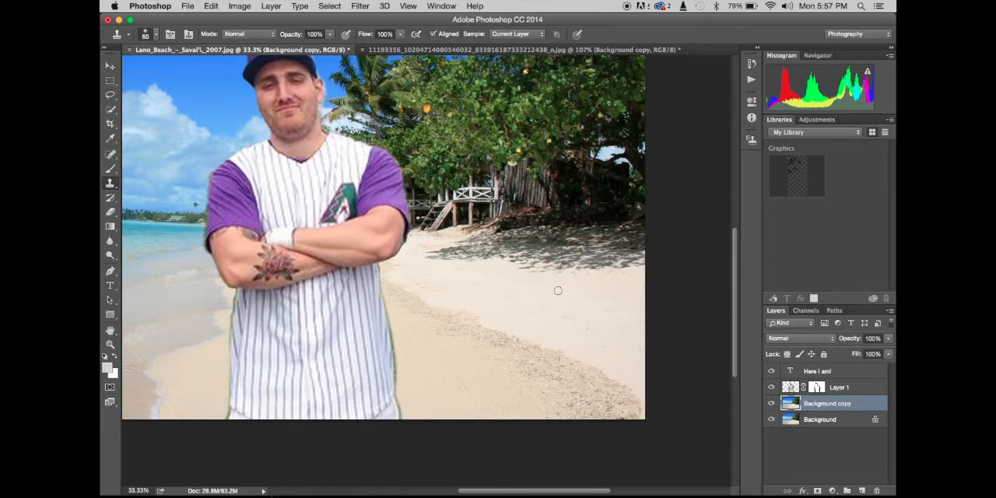
key("bracketright")
key("bracketright")
key("bracketright")
key("bracketright")
key("bracketright")
key("bracketright")
key("bracketright")
key("bracketright")
key("bracketright")
key("bracketright")
key("bracketright")
key("bracketright")
key("bracketright")
mouse_move(609, 402)
left_mouse_down()
mouse_move(593, 410)
mouse_move(556, 366)
mouse_move(522, 352)
mouse_move(596, 363)
mouse_move(630, 350)
mouse_move(626, 341)
left_mouse_up()
key("super+alt+z")
key("super+alt+z")
key("super+alt+z")
key("super+alt+z")
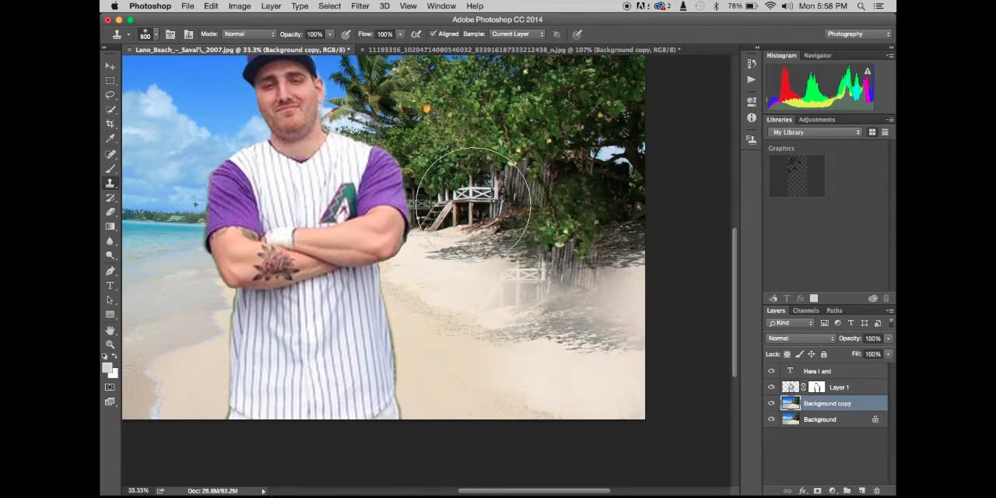
- Try cloning the hut and the tree shadow onto the open sand with Clone Stamp sizes 600 and 500, undoing each attempt
left_click(498, 226, "alt")
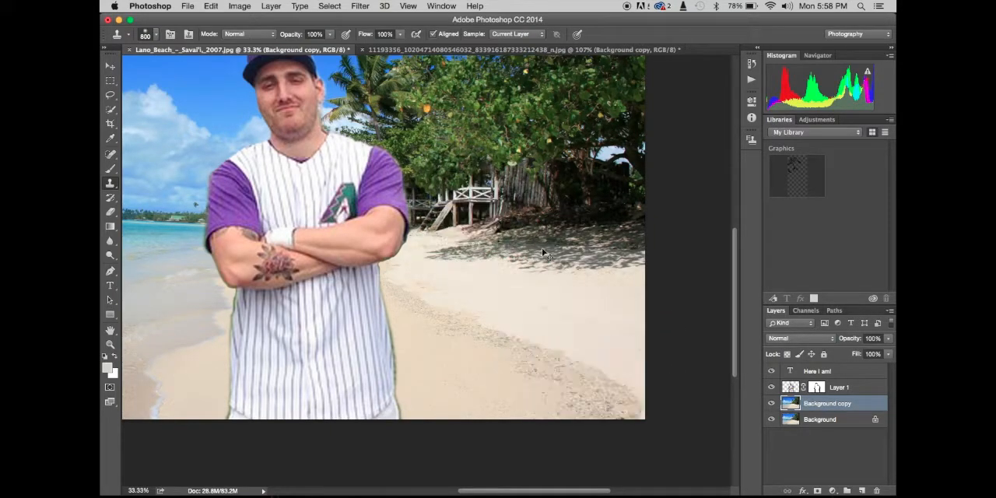
mouse_move(556, 295)
left_mouse_down()
mouse_move(544, 285)
mouse_move(555, 290)
left_mouse_up()
key("super+alt+z")
key("super+alt+z")
key("super+alt+z")
key("super+alt+z")
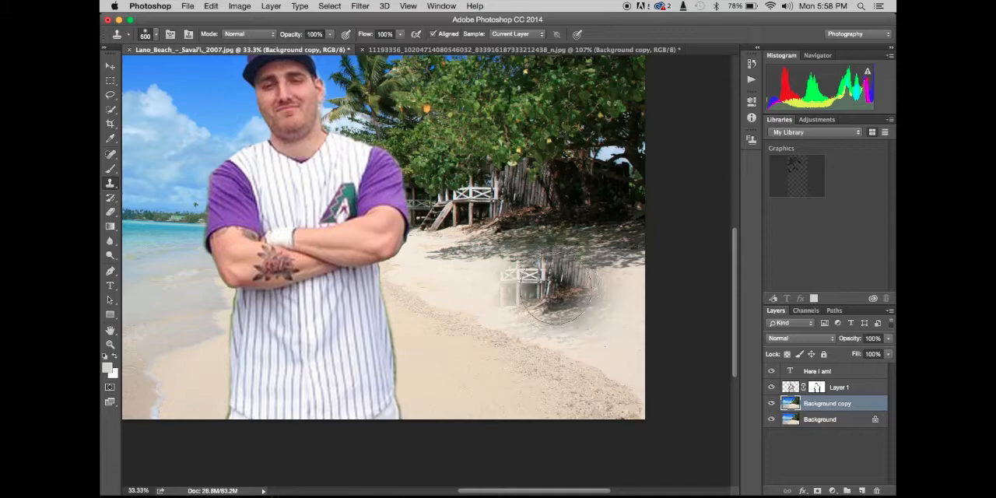
mouse_move(620, 395)
left_mouse_down()
mouse_move(557, 363)
mouse_move(625, 394)
mouse_move(628, 356)
mouse_move(616, 330)
left_mouse_up()
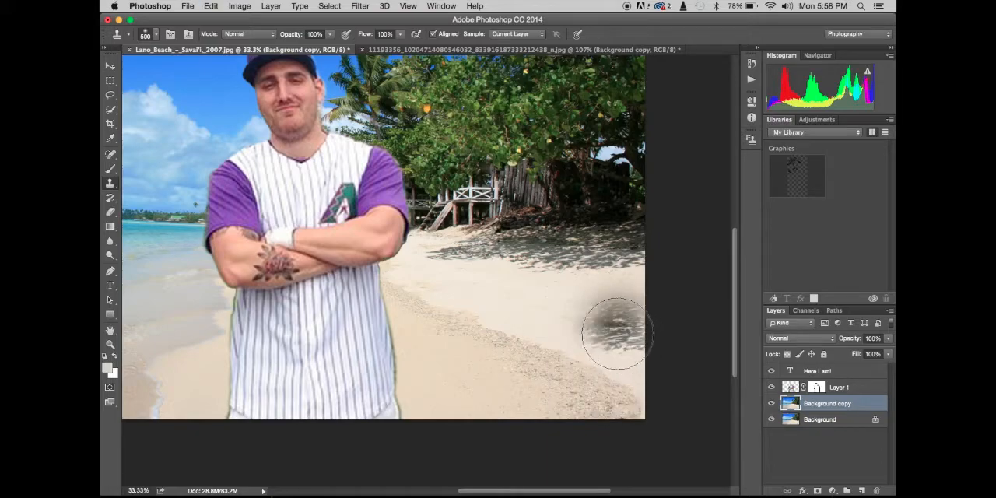
key("super+z")
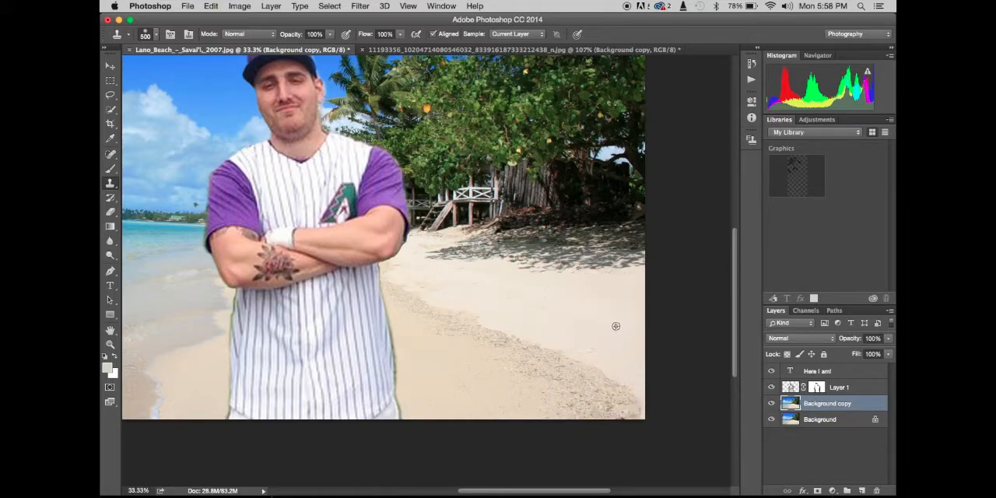
- Try cloning the tree shadow over the debris on the lower beach with a size 500 Clone Stamp, and undo it
mouse_move(583, 389)
left_mouse_down()
mouse_move(553, 373)
mouse_move(604, 374)
mouse_move(616, 349)
left_mouse_up()
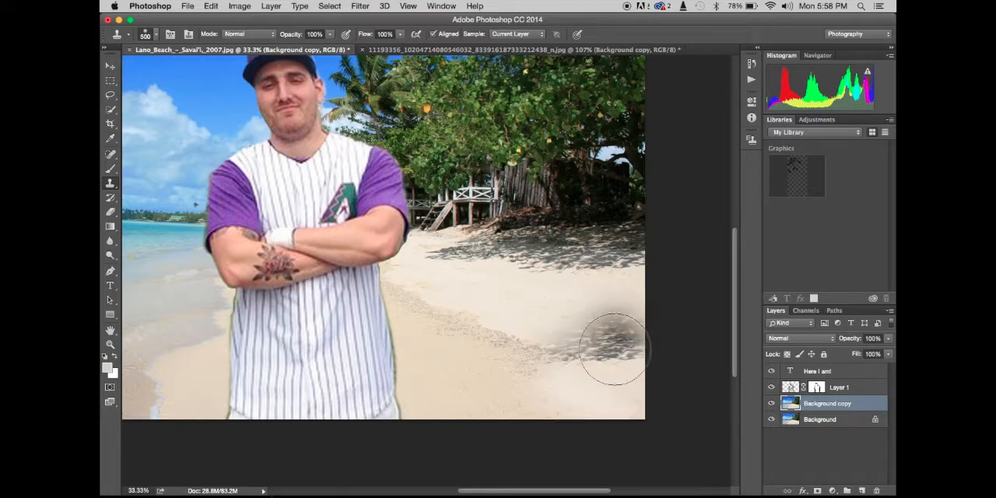
key("super+z")
- Clone clean sand over the debris trail running from the beach's lower corner toward the player, using a size 300 Clone Stamp
key("[")
key("[")
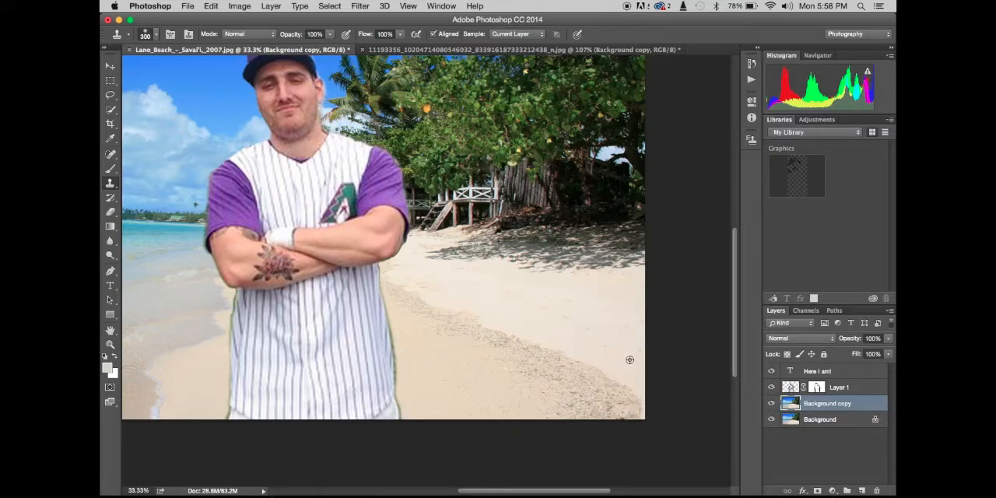
mouse_move(626, 405)
left_mouse_down()
mouse_move(573, 363)
mouse_move(491, 322)
mouse_move(506, 299)
mouse_move(482, 293)
left_mouse_up()
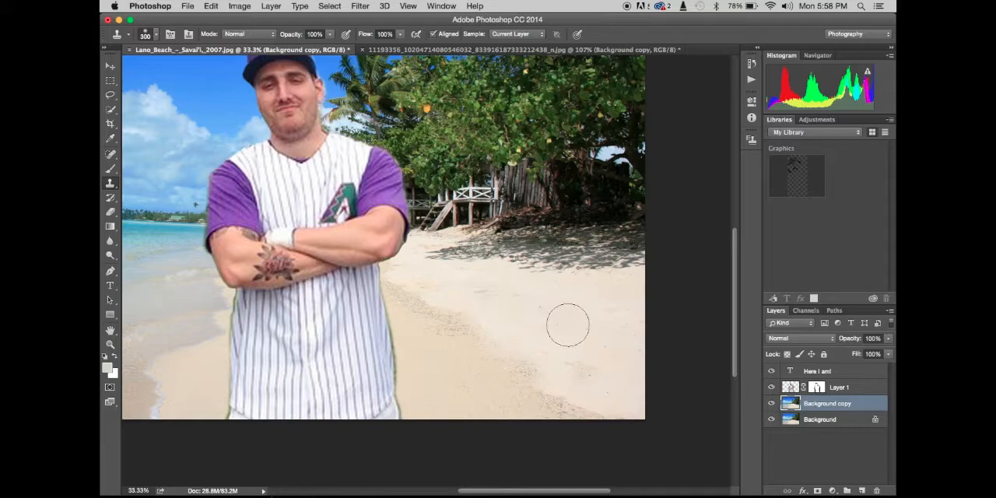
left_click(591, 336, "alt")
left_click_drag(487, 293, 482, 295)
left_click_drag(516, 358, 403, 290)
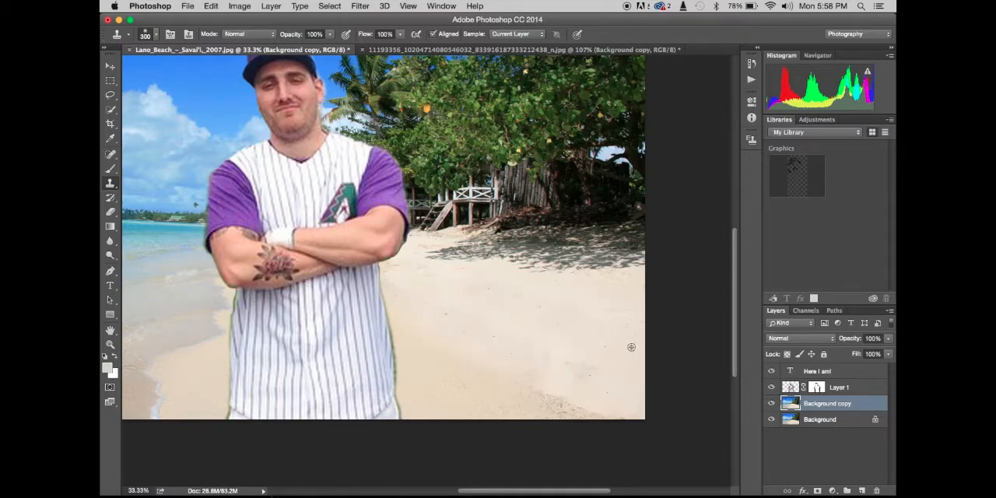
left_click_drag(579, 412, 453, 349)
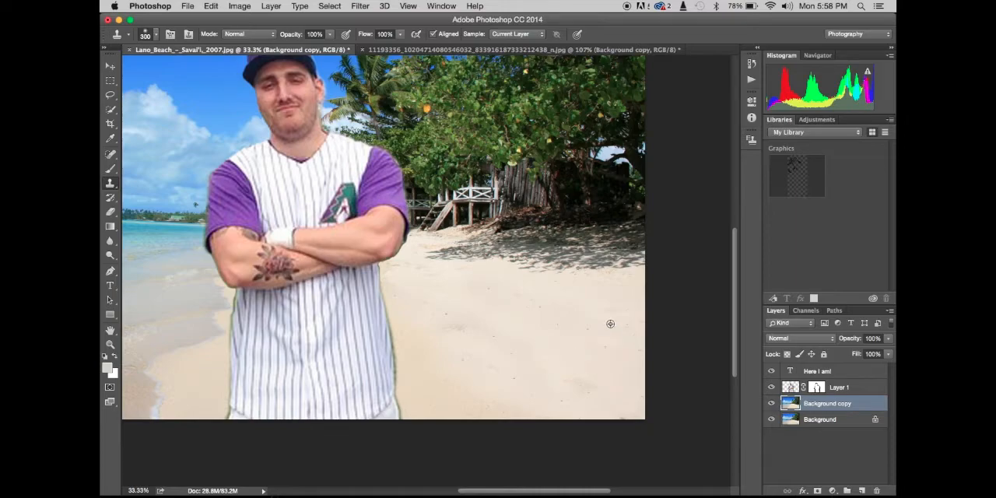
- Clone clean sand over the remaining specks and uneven patches on the open beach and along the player's side
mouse_move(523, 333)
left_mouse_down()
mouse_move(488, 339)
mouse_move(495, 329)
mouse_move(459, 326)
mouse_move(500, 336)
mouse_move(540, 327)
left_mouse_up()
mouse_move(478, 401)
left_mouse_down()
mouse_move(512, 410)
mouse_move(479, 401)
mouse_move(427, 349)
left_mouse_up()
left_click(582, 394, "alt")
mouse_move(469, 415)
left_mouse_down()
mouse_move(437, 383)
mouse_move(428, 404)
mouse_move(407, 296)
left_mouse_up()
left_click(581, 357, "alt")
left_click(566, 358, "alt")
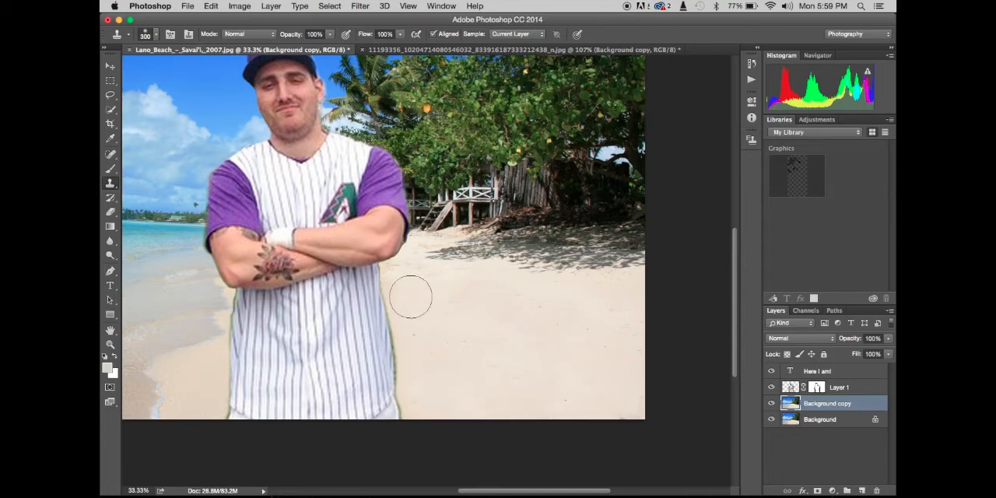
- Review the composite from the cleaned sand to the title and trees, and fit the whole image in view
scroll(476, 336, "left", 3)
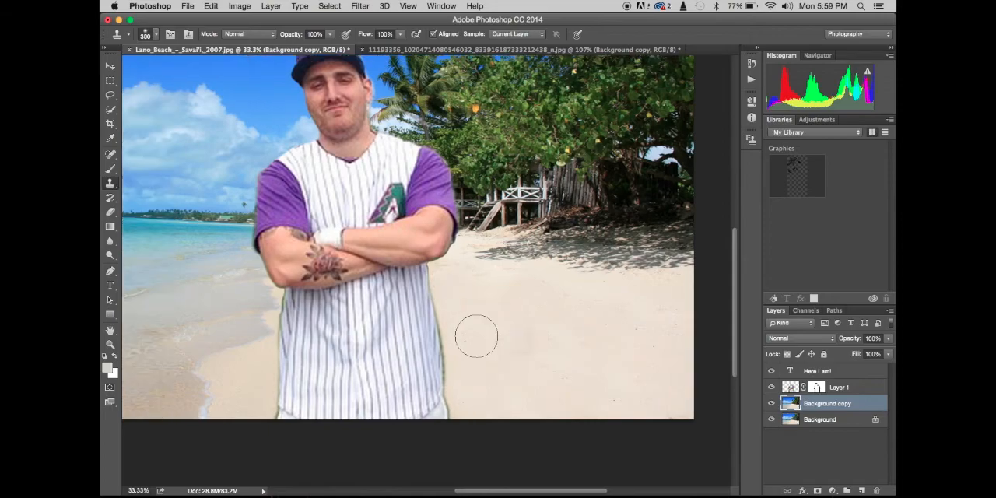
scroll(476, 336, "left", 6)
scroll(476, 336, "up", 5)
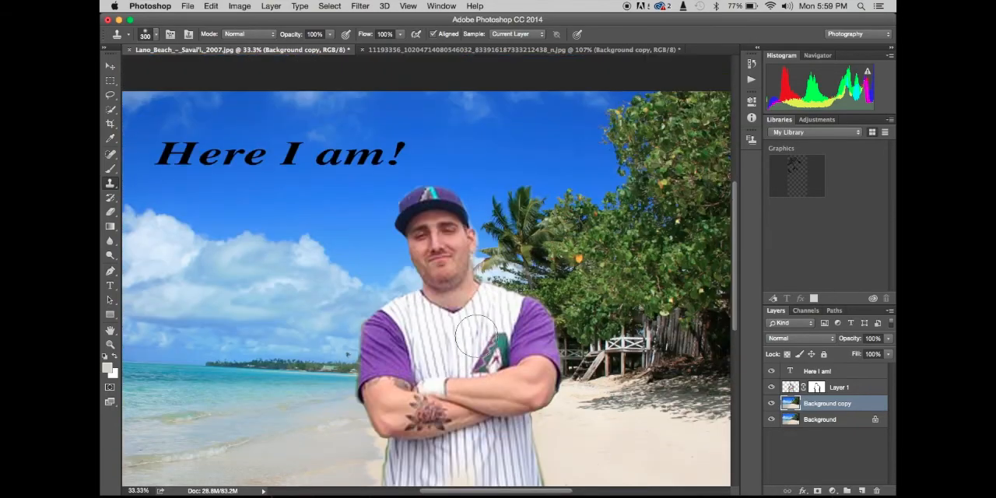
scroll(476, 336, "left", 4)
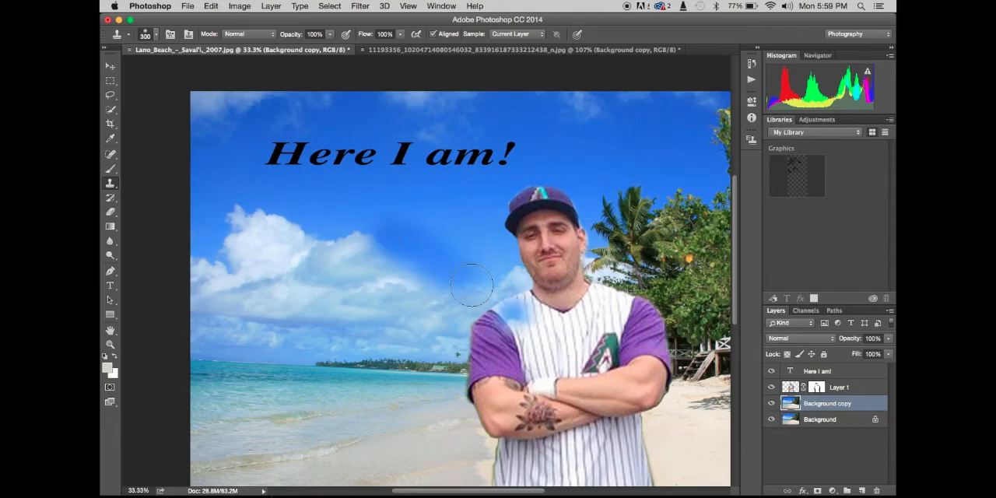
scroll(509, 242, "right", 5)
scroll(509, 241, "down", 1)
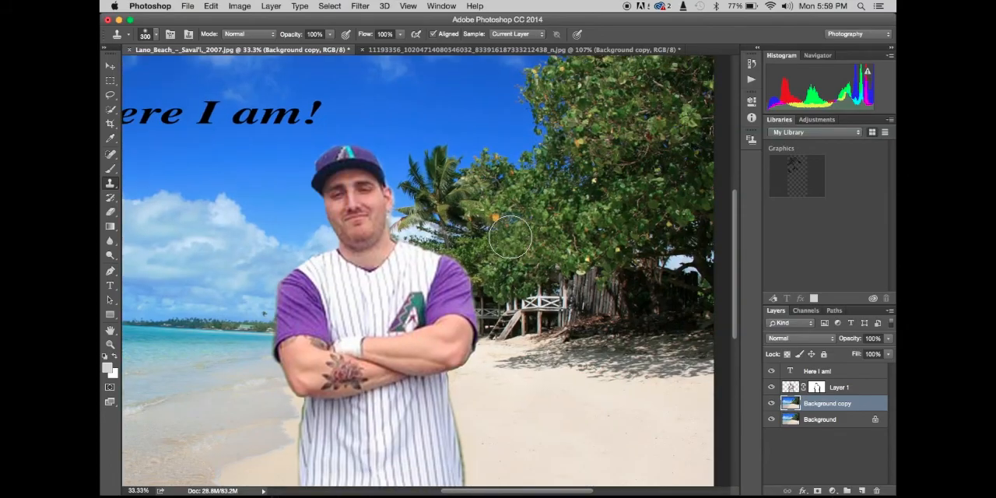
key("super+0")
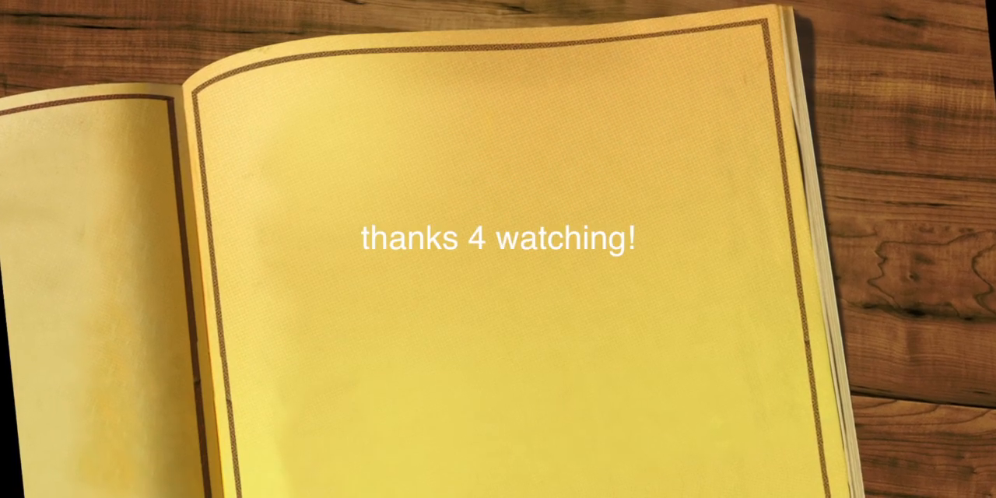